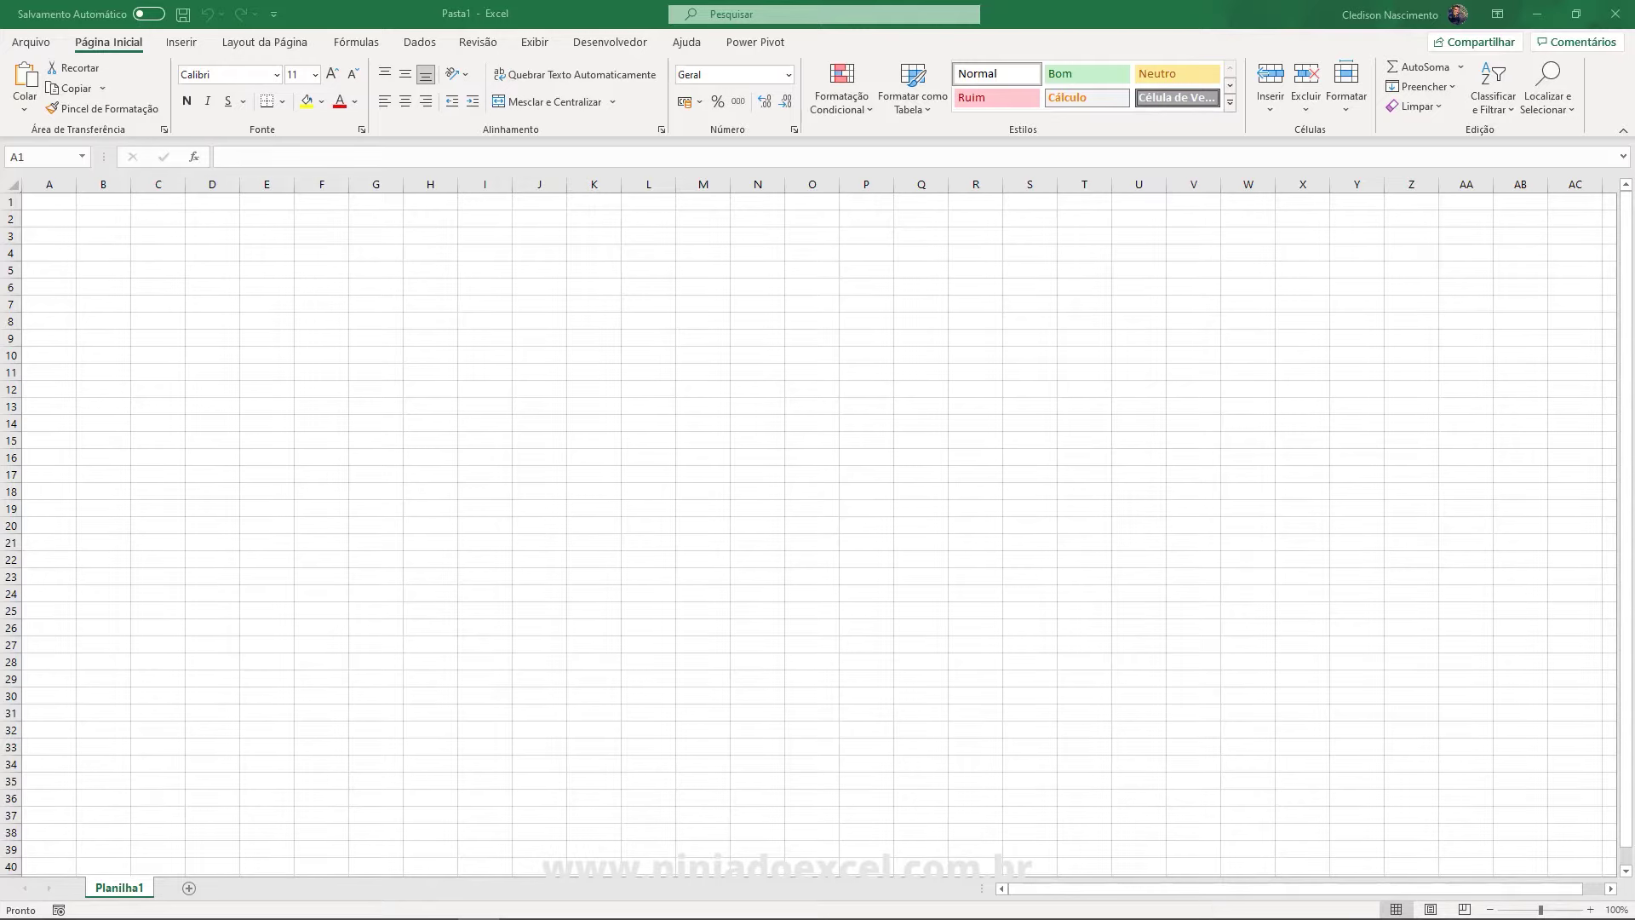
Open a maximized File Explorer window to reach the Diversos Arquivos folder.
{"action": "key", "text": "super+e"}
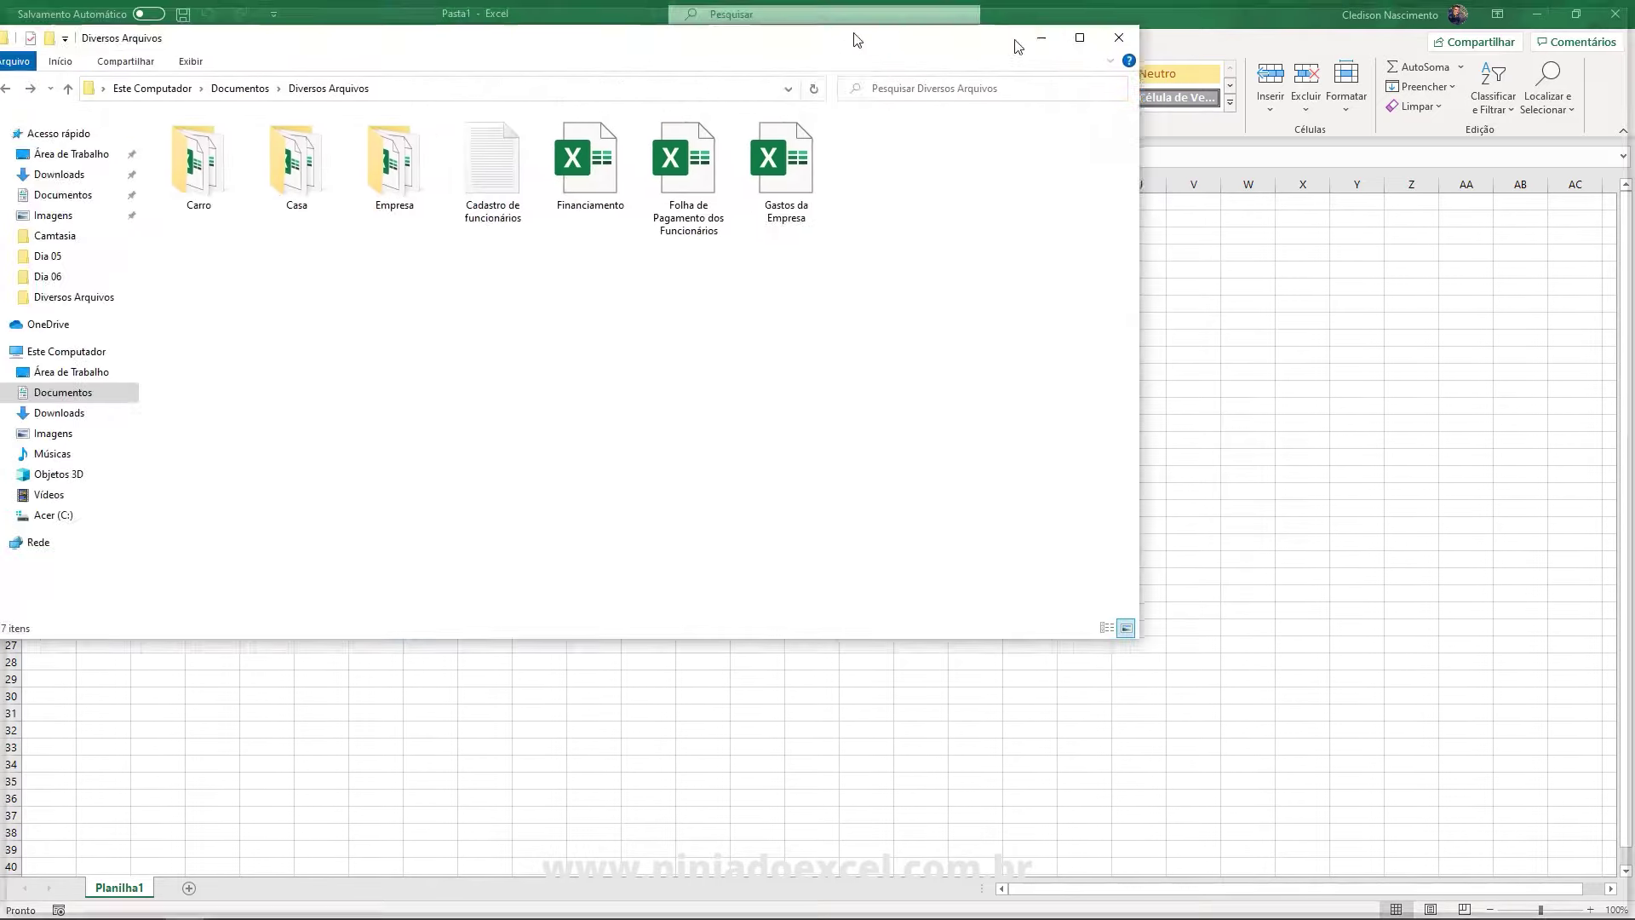
{"action": "key", "text": "super+Up"}
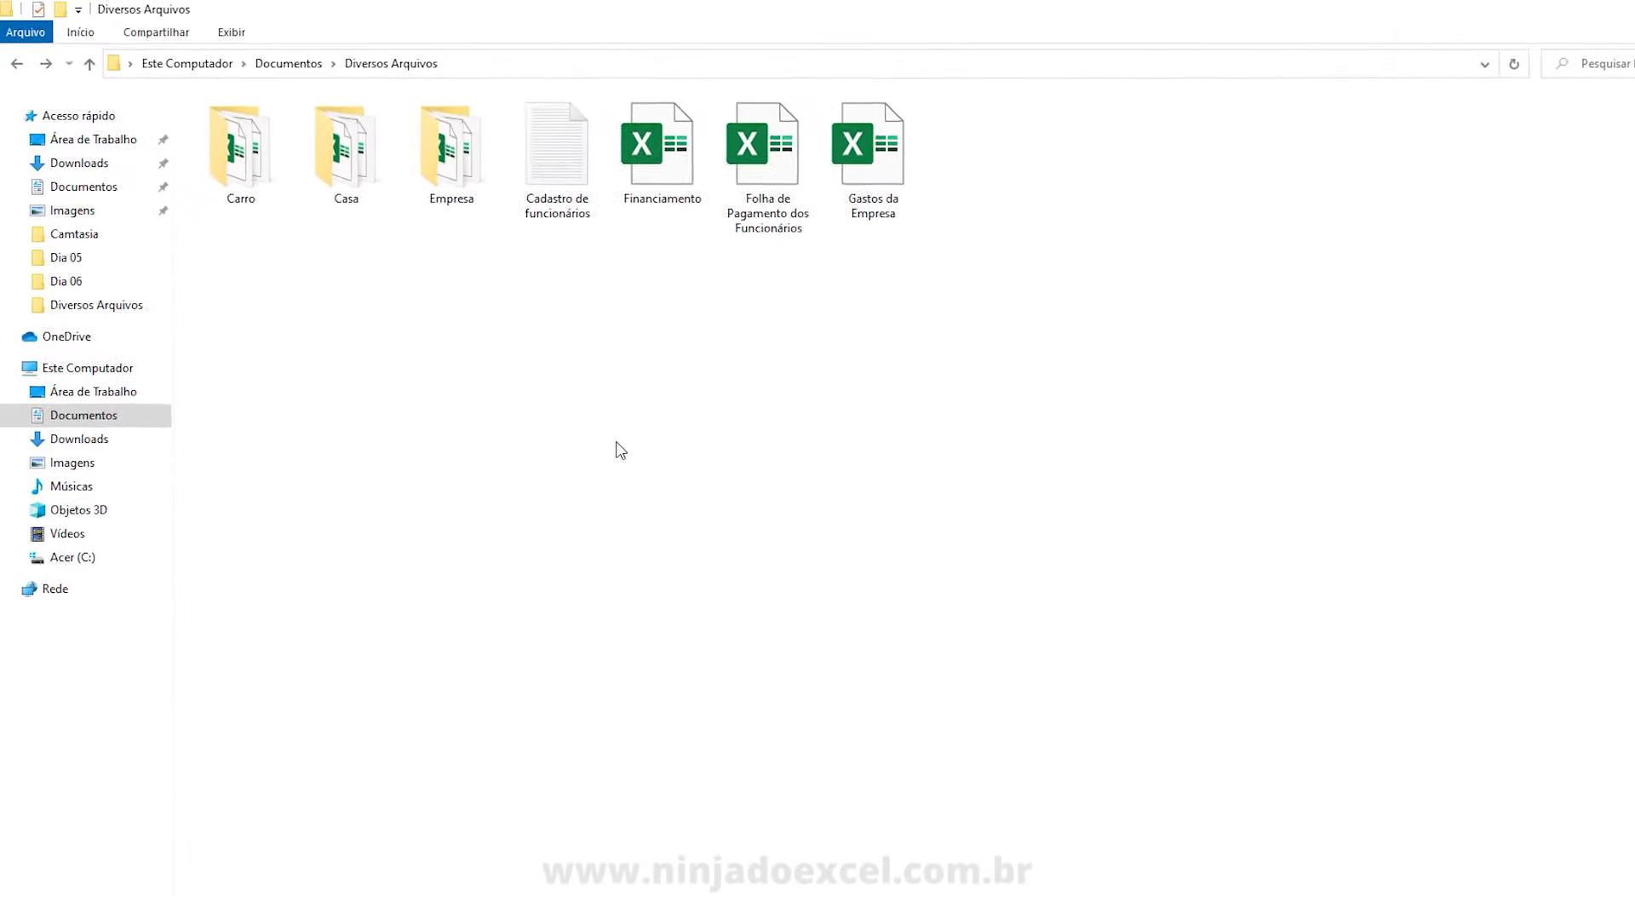
Open Cadastro de funcionários in Notepad and inspect its semicolon-separated records and Nome header.
{"action": "double_click", "coordinate": [582, 179]}
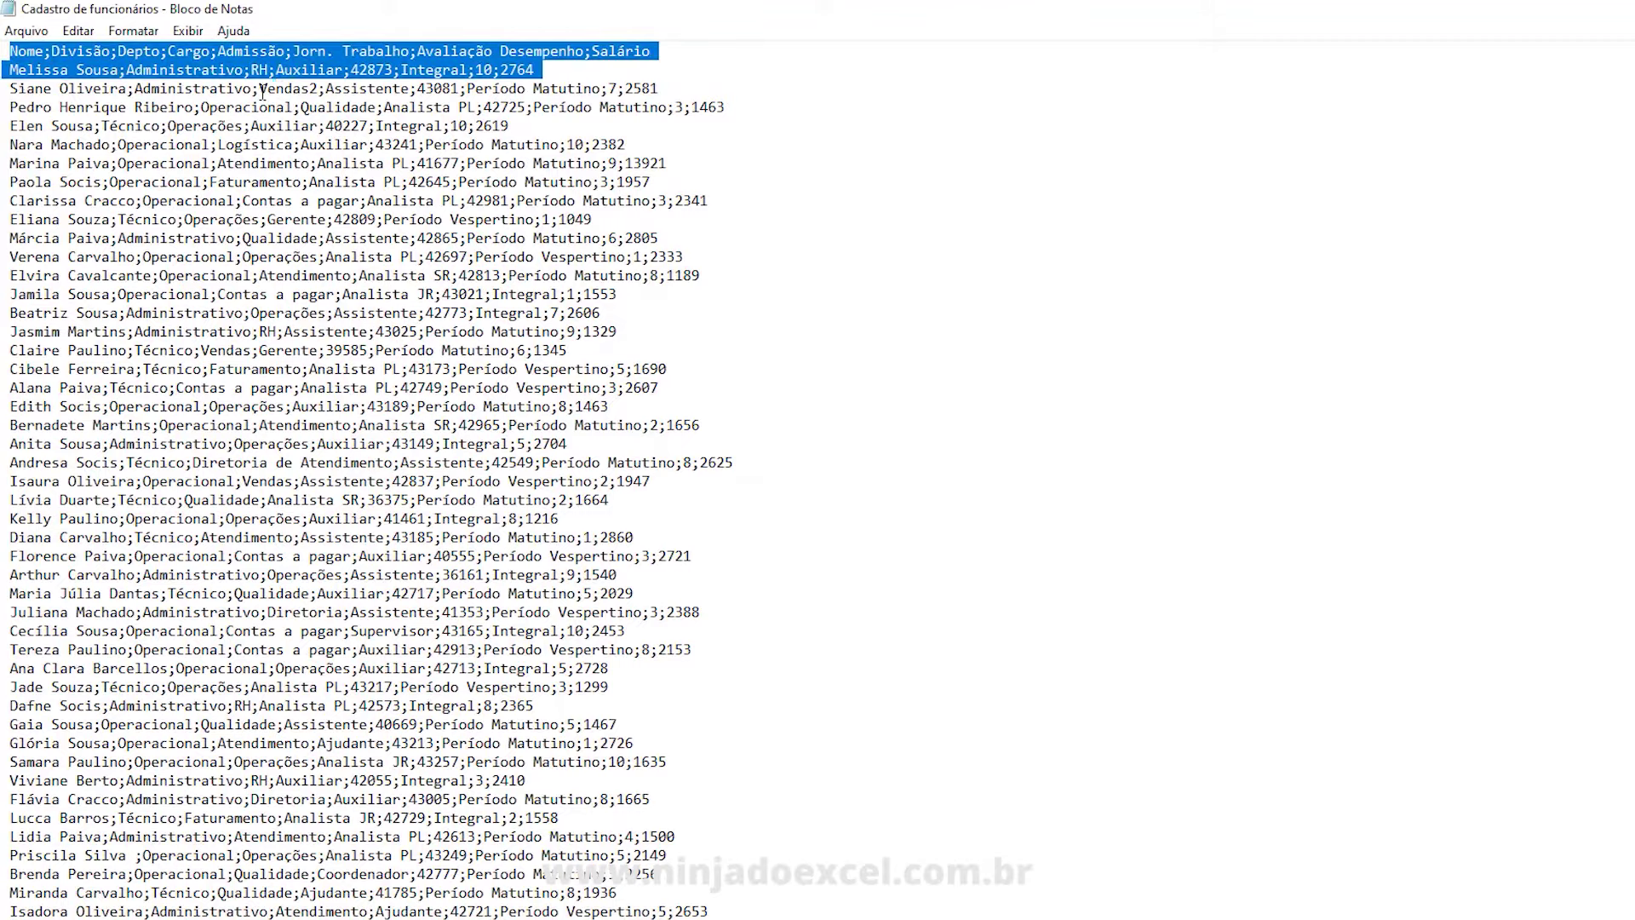
{"action": "mouse_move", "coordinate": [9, 51]}
{"action": "left_mouse_down"}
{"action": "mouse_move", "coordinate": [613, 135]}
{"action": "mouse_move", "coordinate": [733, 441]}
{"action": "left_mouse_up"}
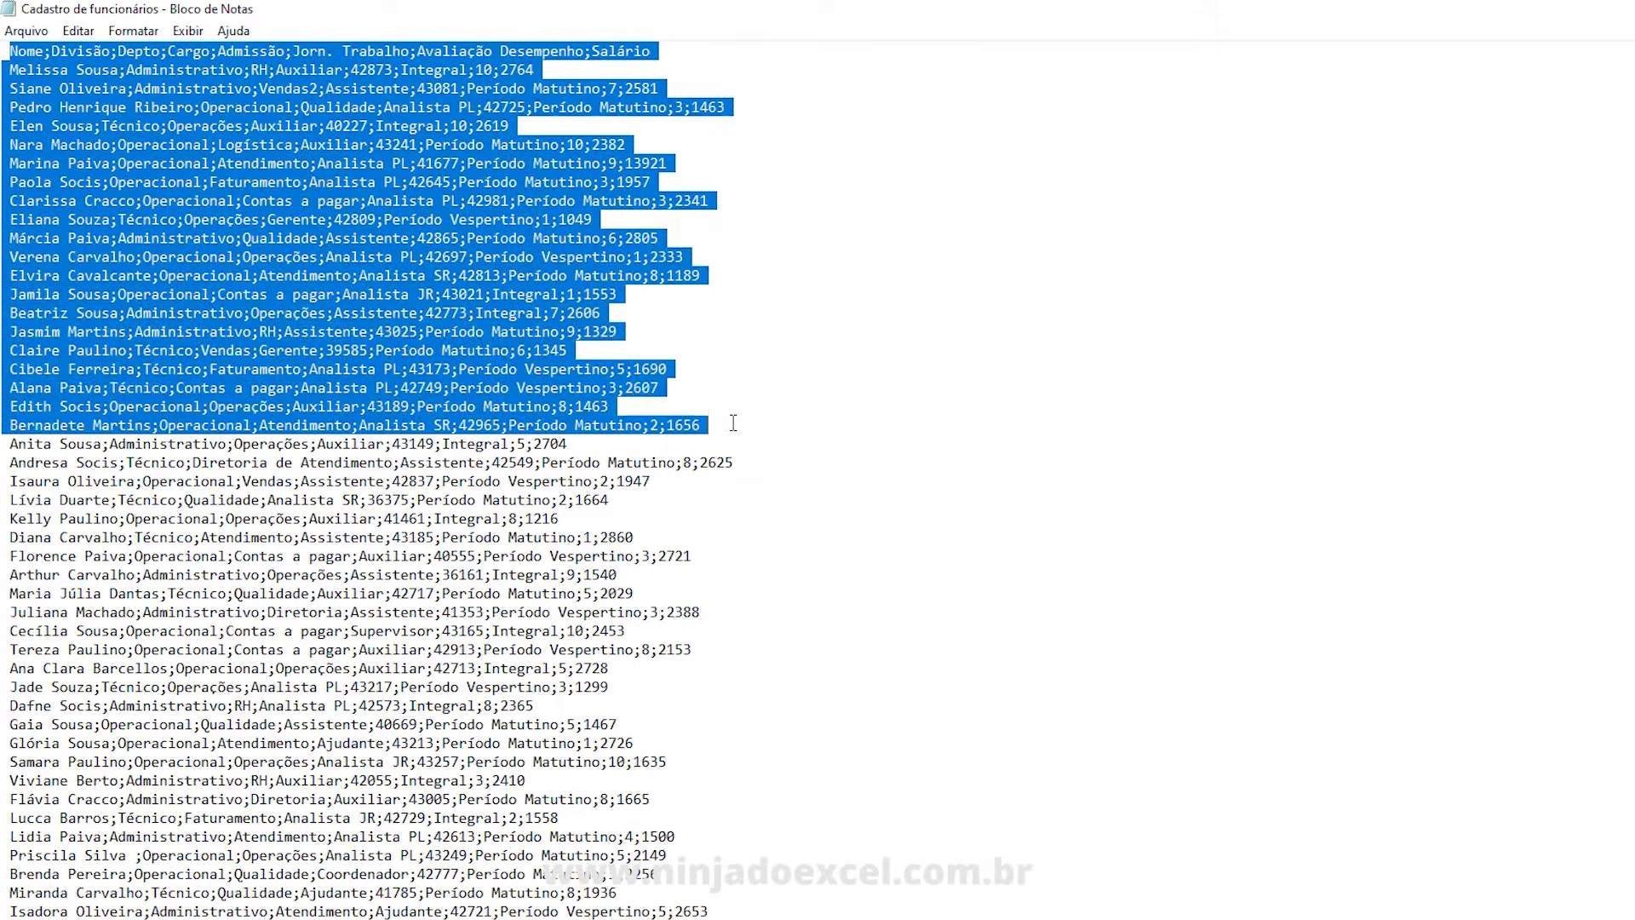
{"action": "left_click", "coordinate": [11, 51]}
{"action": "left_click_drag", "start_coordinate": [10, 51], "coordinate": [49, 55]}
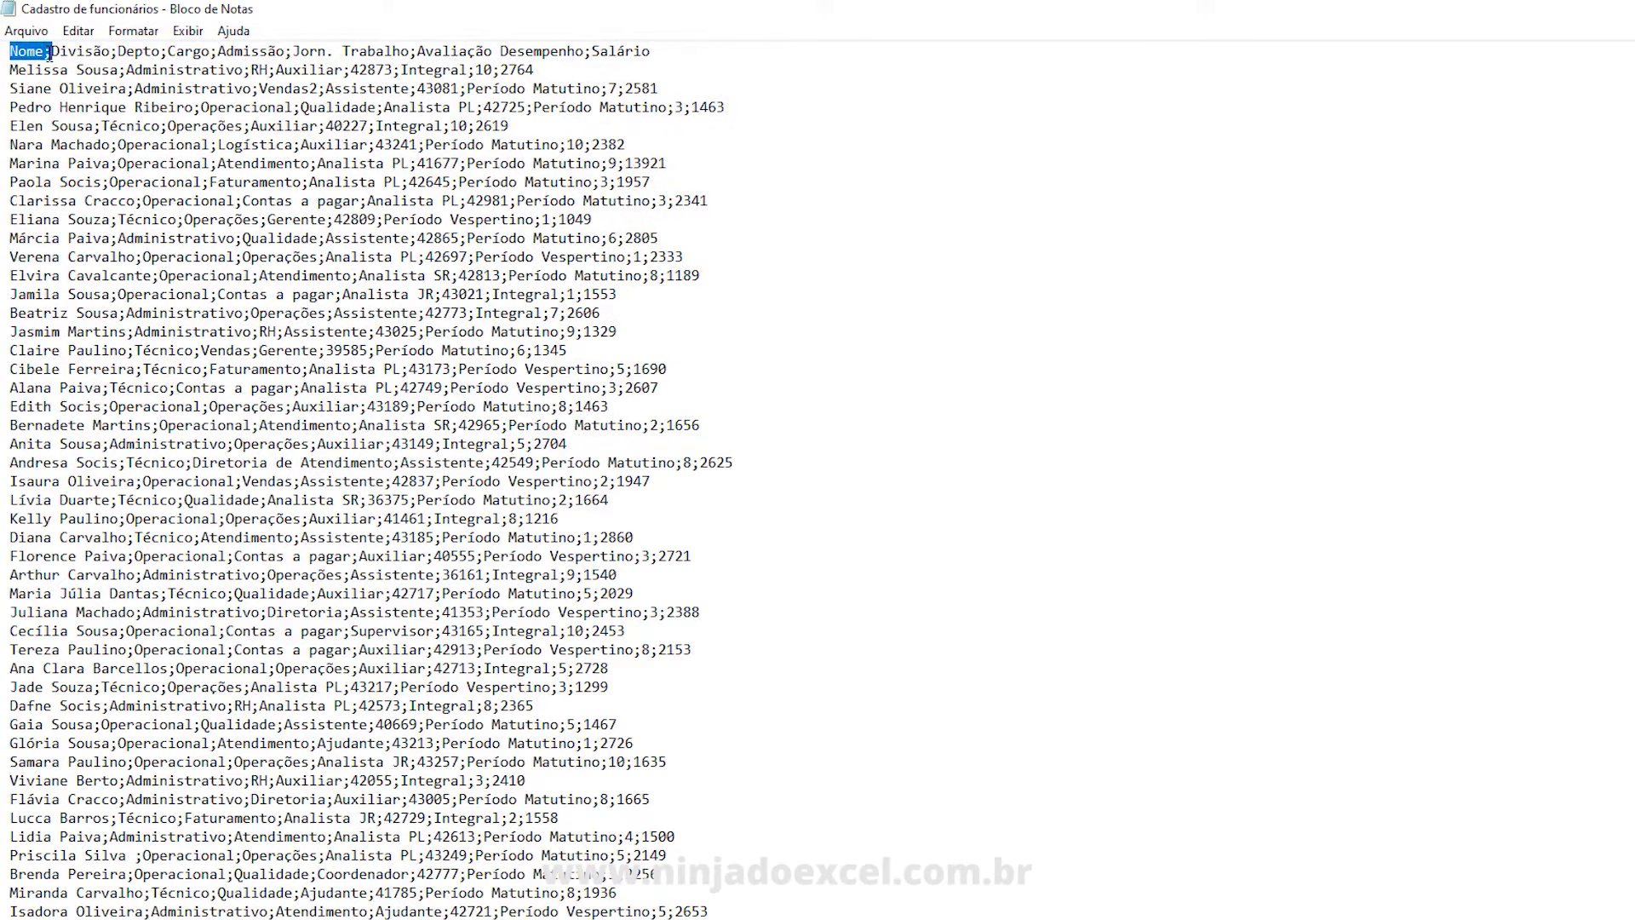
{"action": "left_click", "coordinate": [305, 109]}
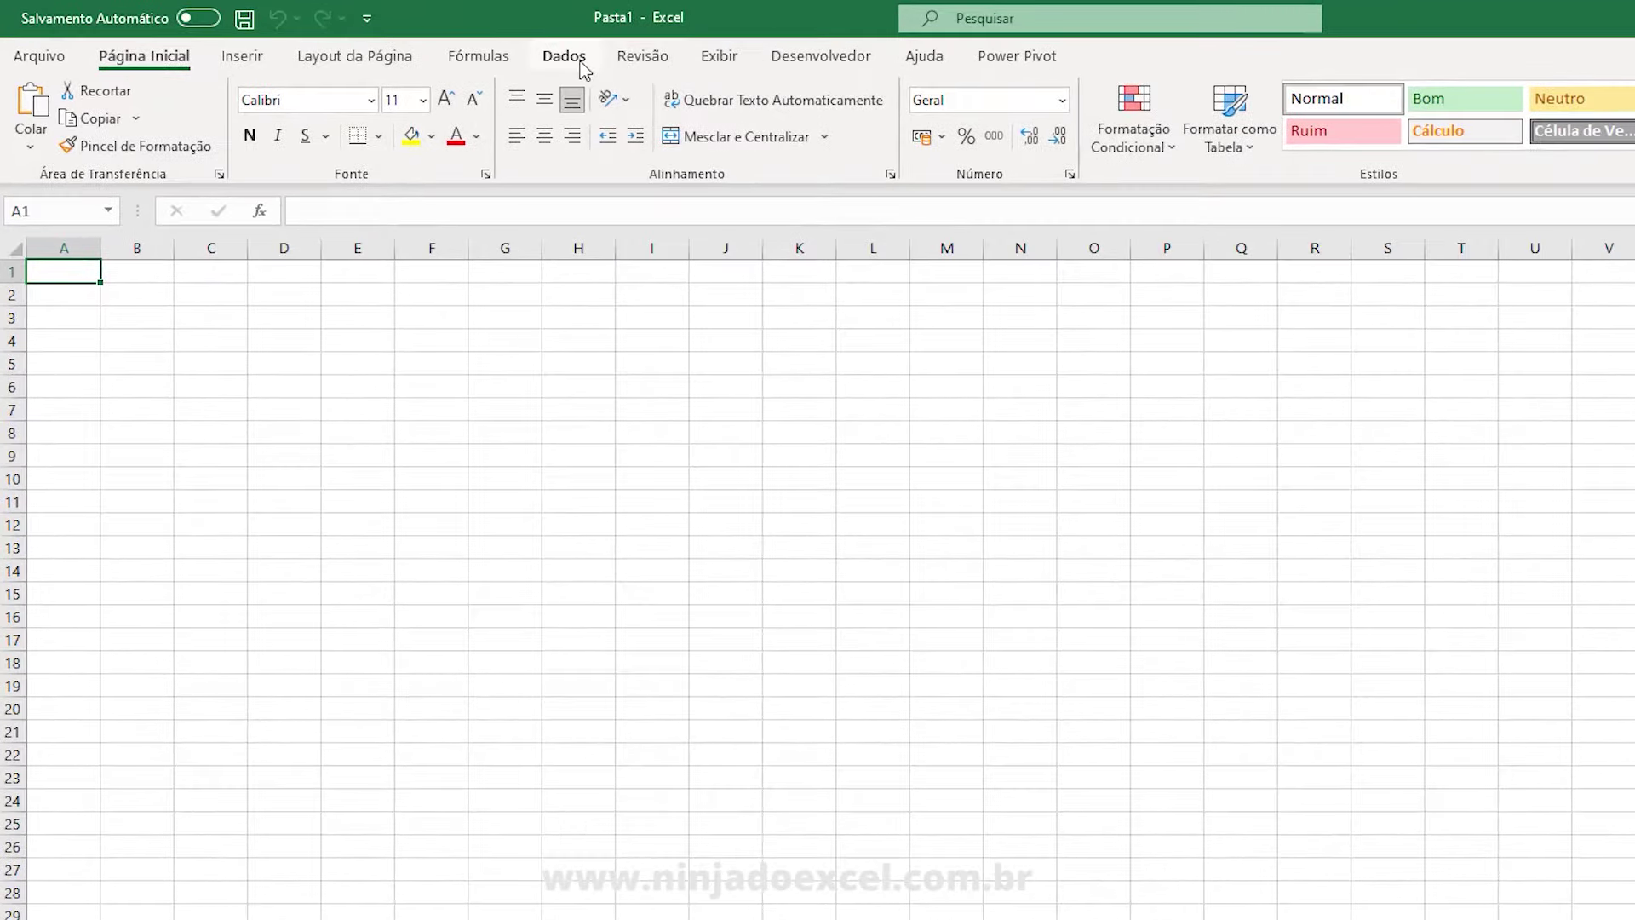
On the Dados tab, open the Obter Dados list of file data sources.
{"action": "left_click", "coordinate": [582, 67]}
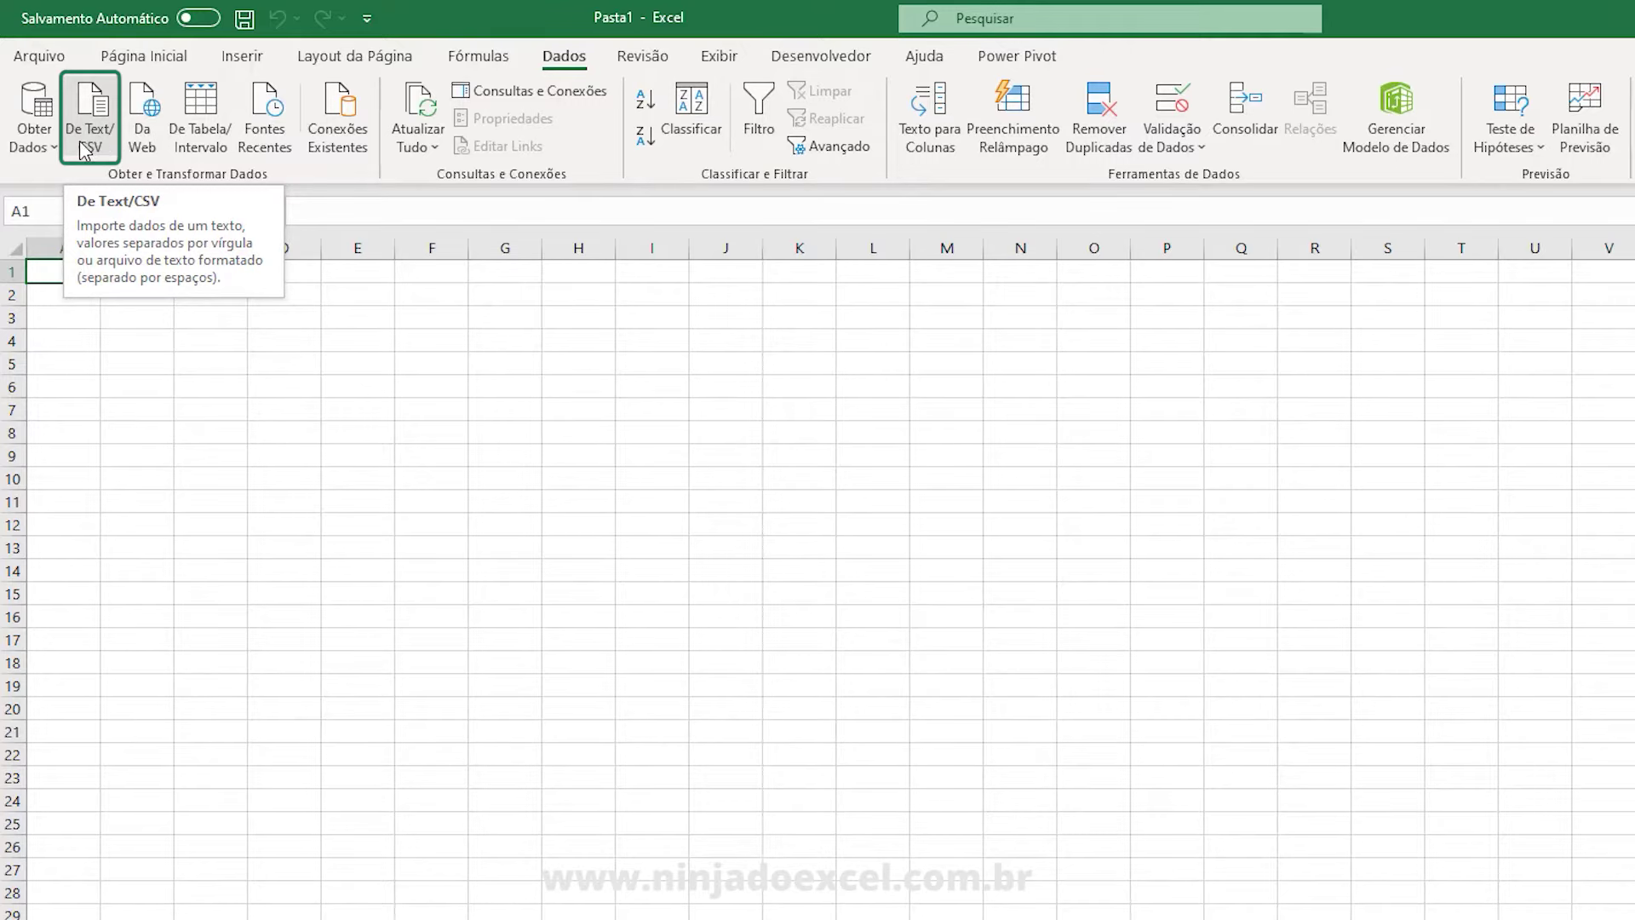
{"action": "left_click", "coordinate": [52, 150]}
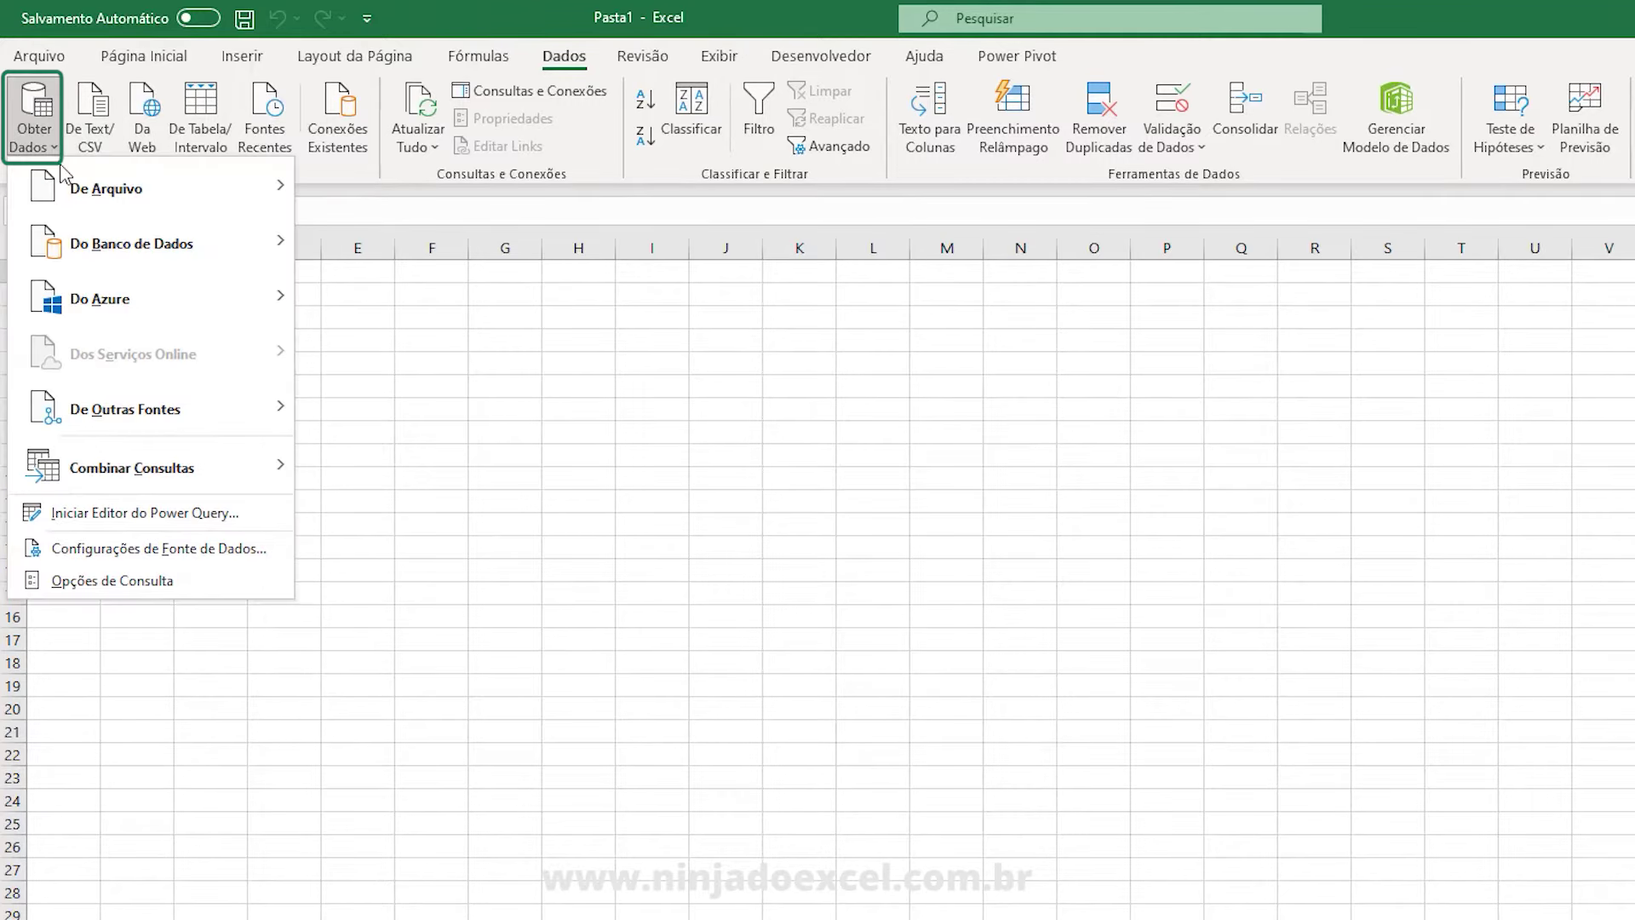
{"action": "mouse_move", "coordinate": [127, 187]}
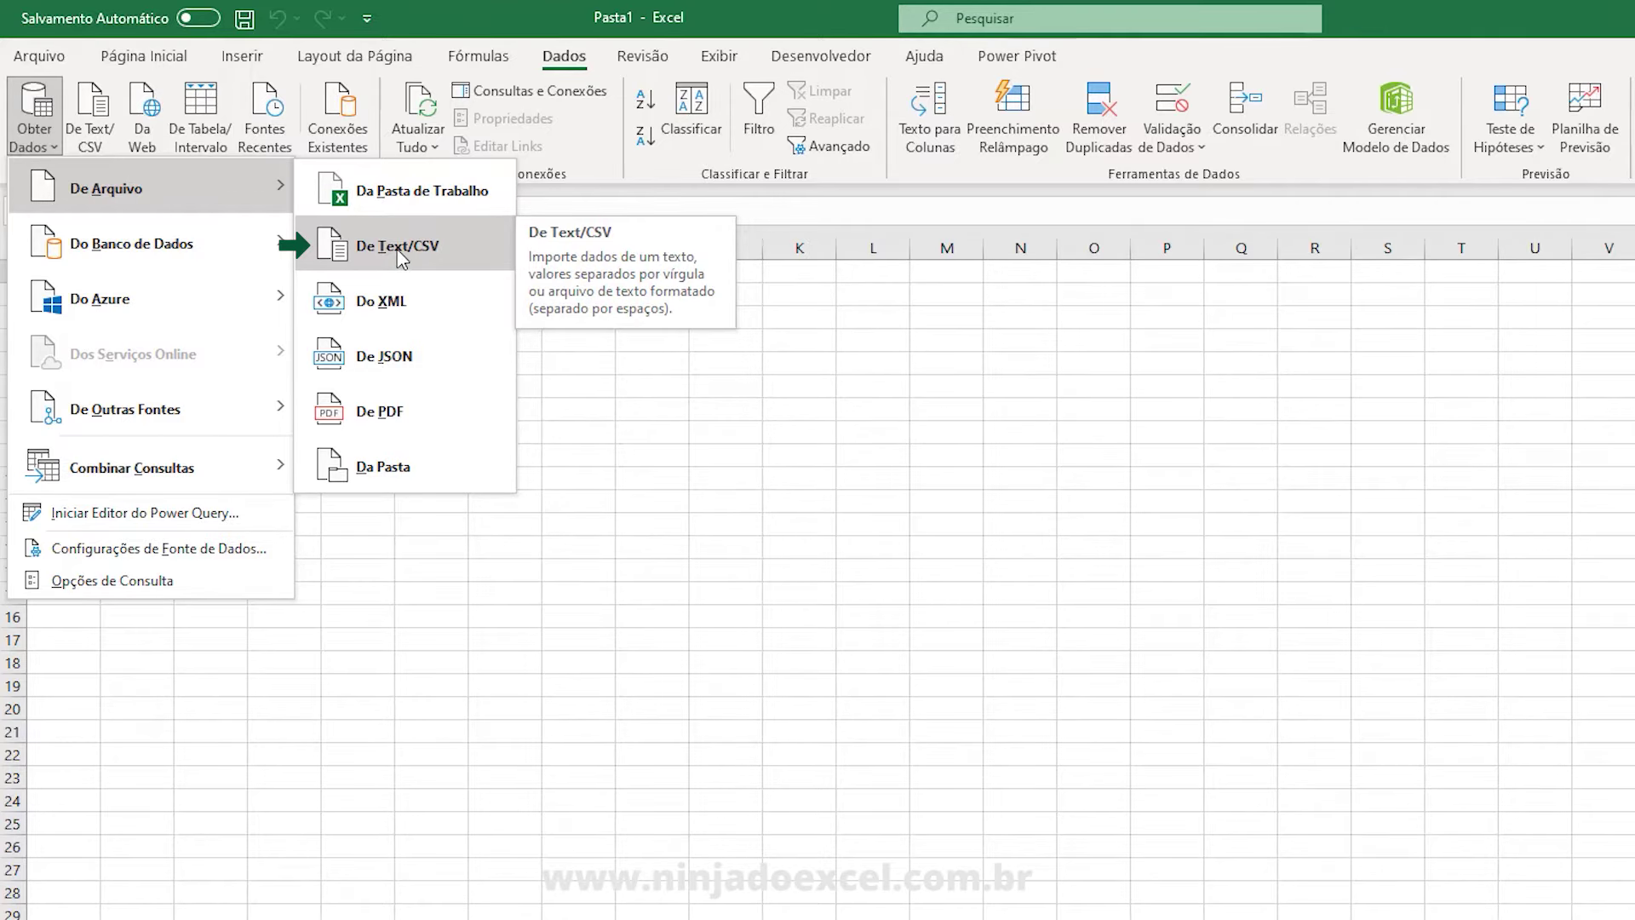
Import Cadastro de funcionários via De Text/CSV to get its semicolon-split preview.
{"action": "left_click", "coordinate": [400, 255]}
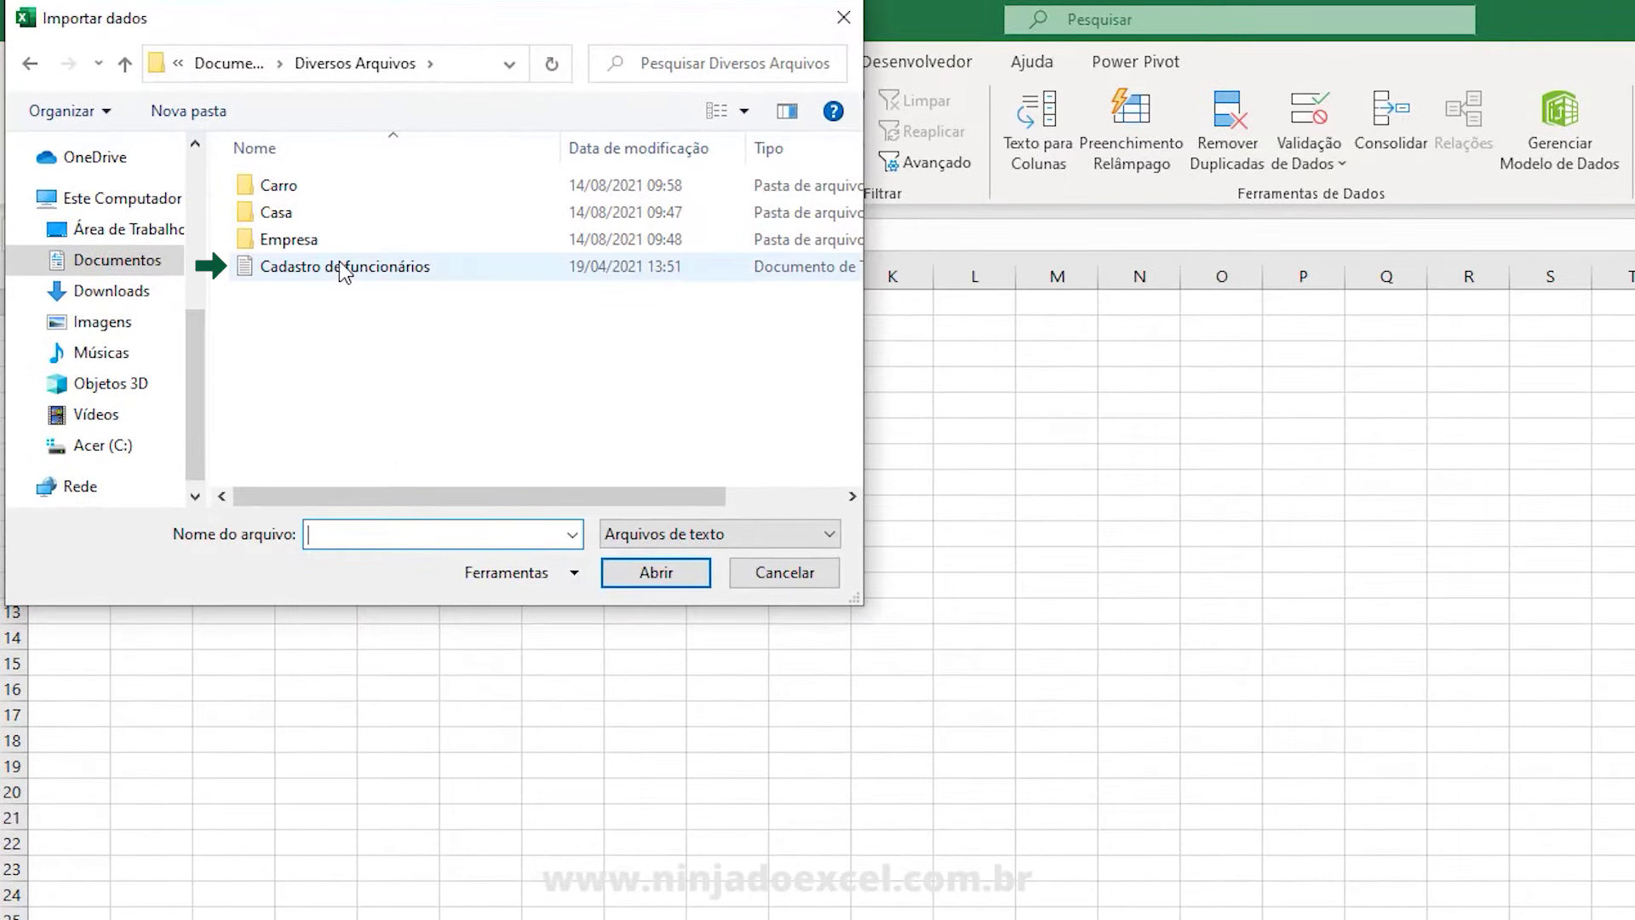
{"action": "left_click", "coordinate": [390, 266]}
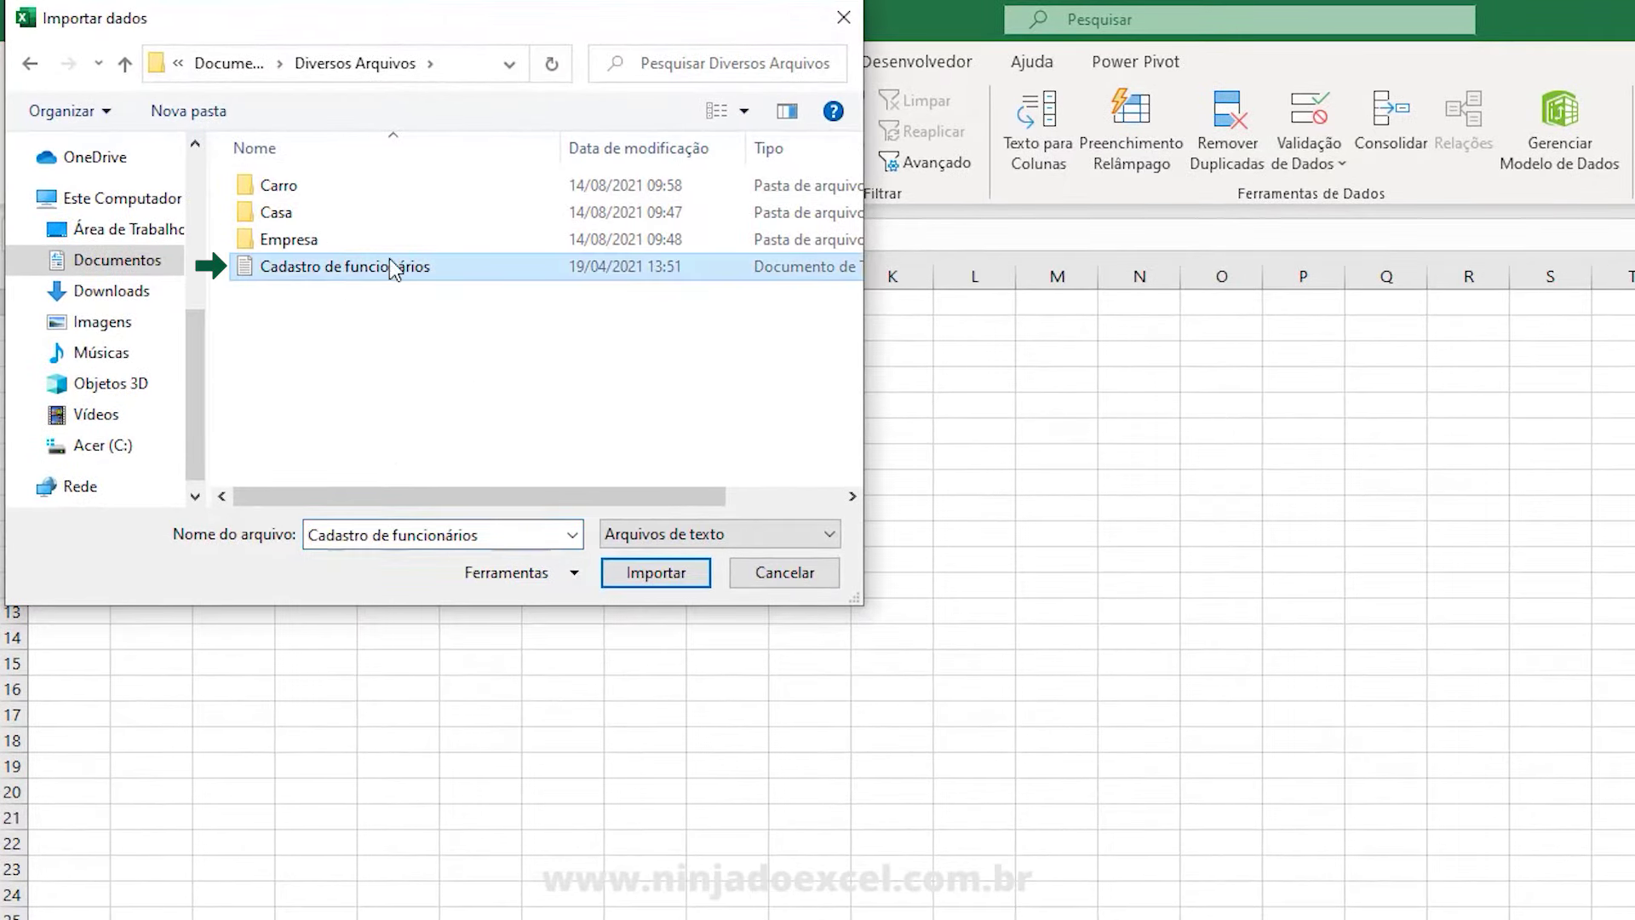
{"action": "left_click", "coordinate": [644, 566]}
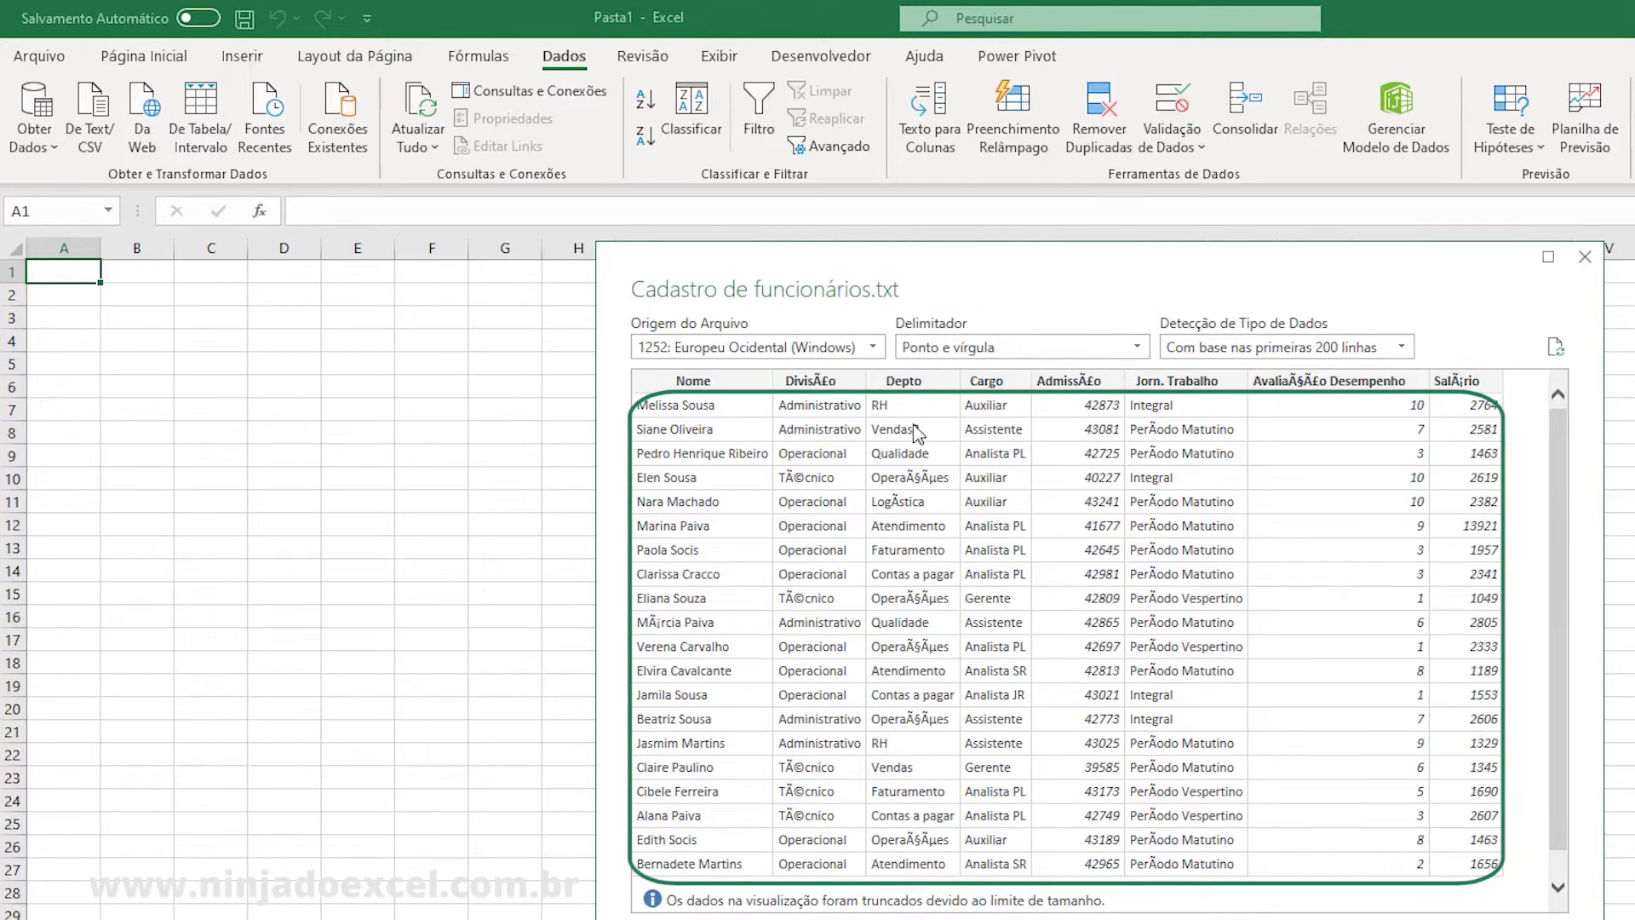
{"action": "left_click", "coordinate": [1068, 344]}
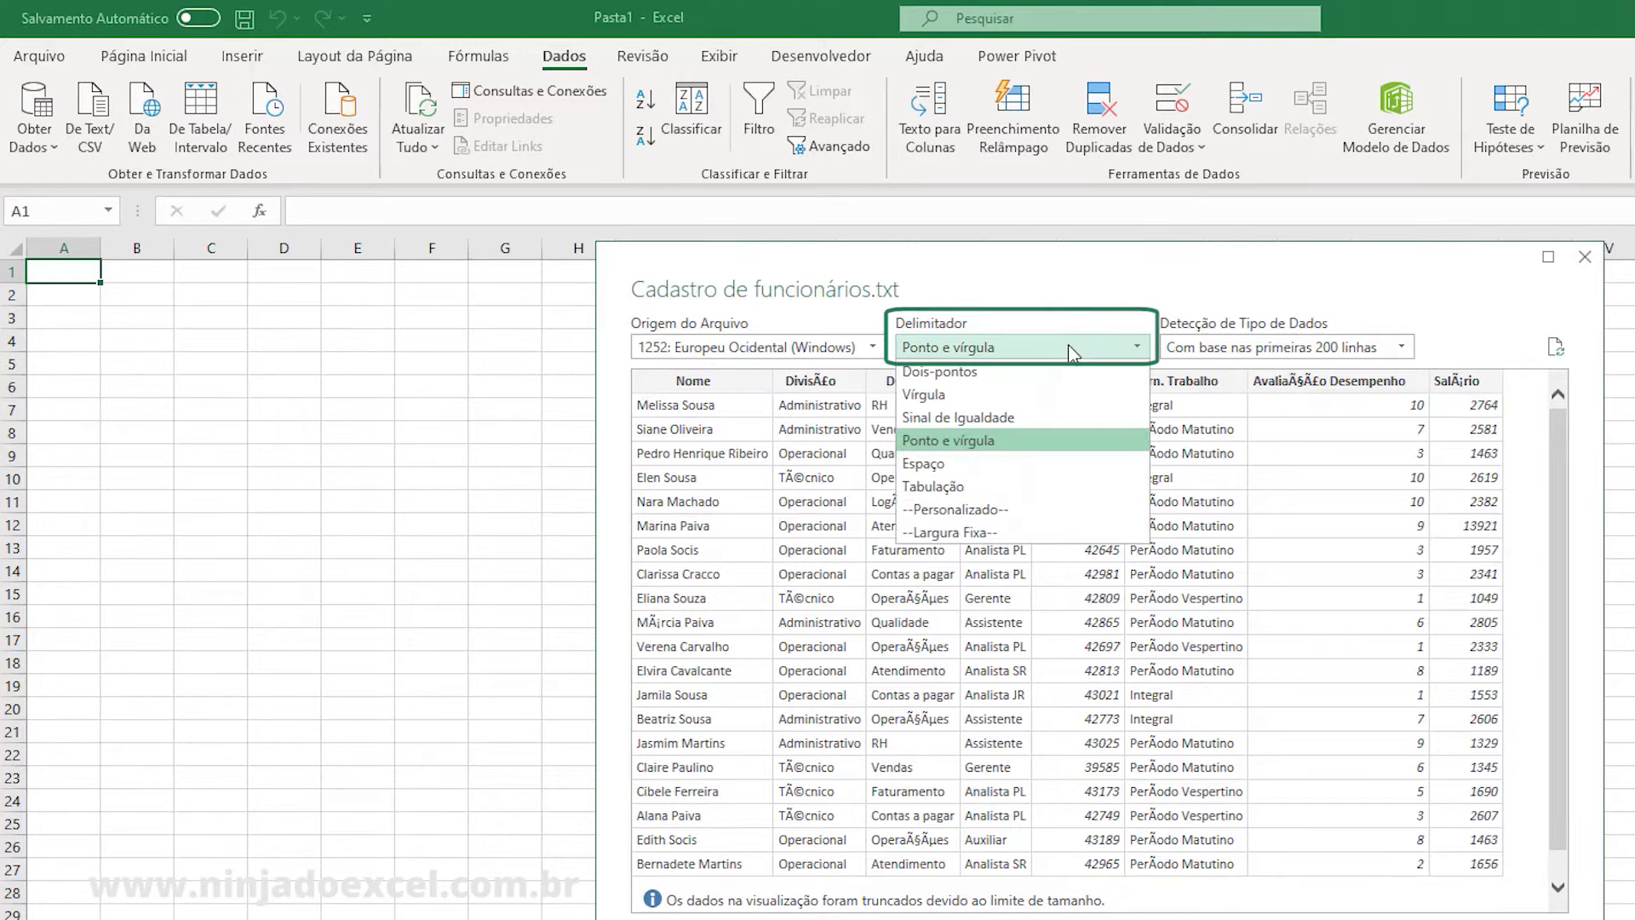
{"action": "left_click", "coordinate": [969, 374]}
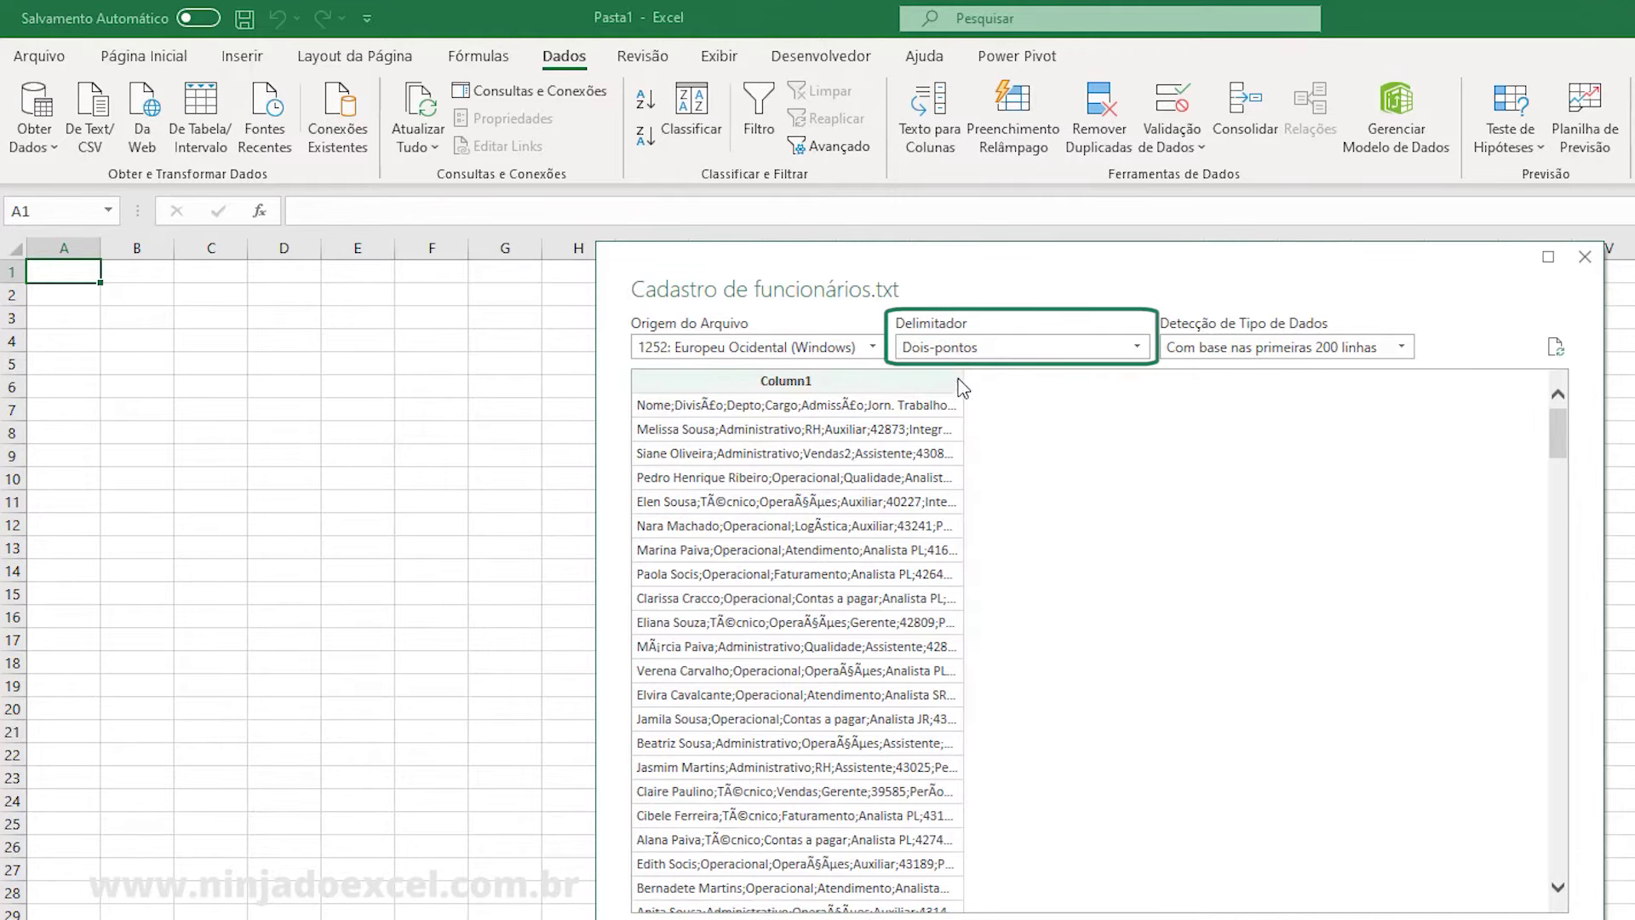
{"action": "left_click", "coordinate": [960, 350]}
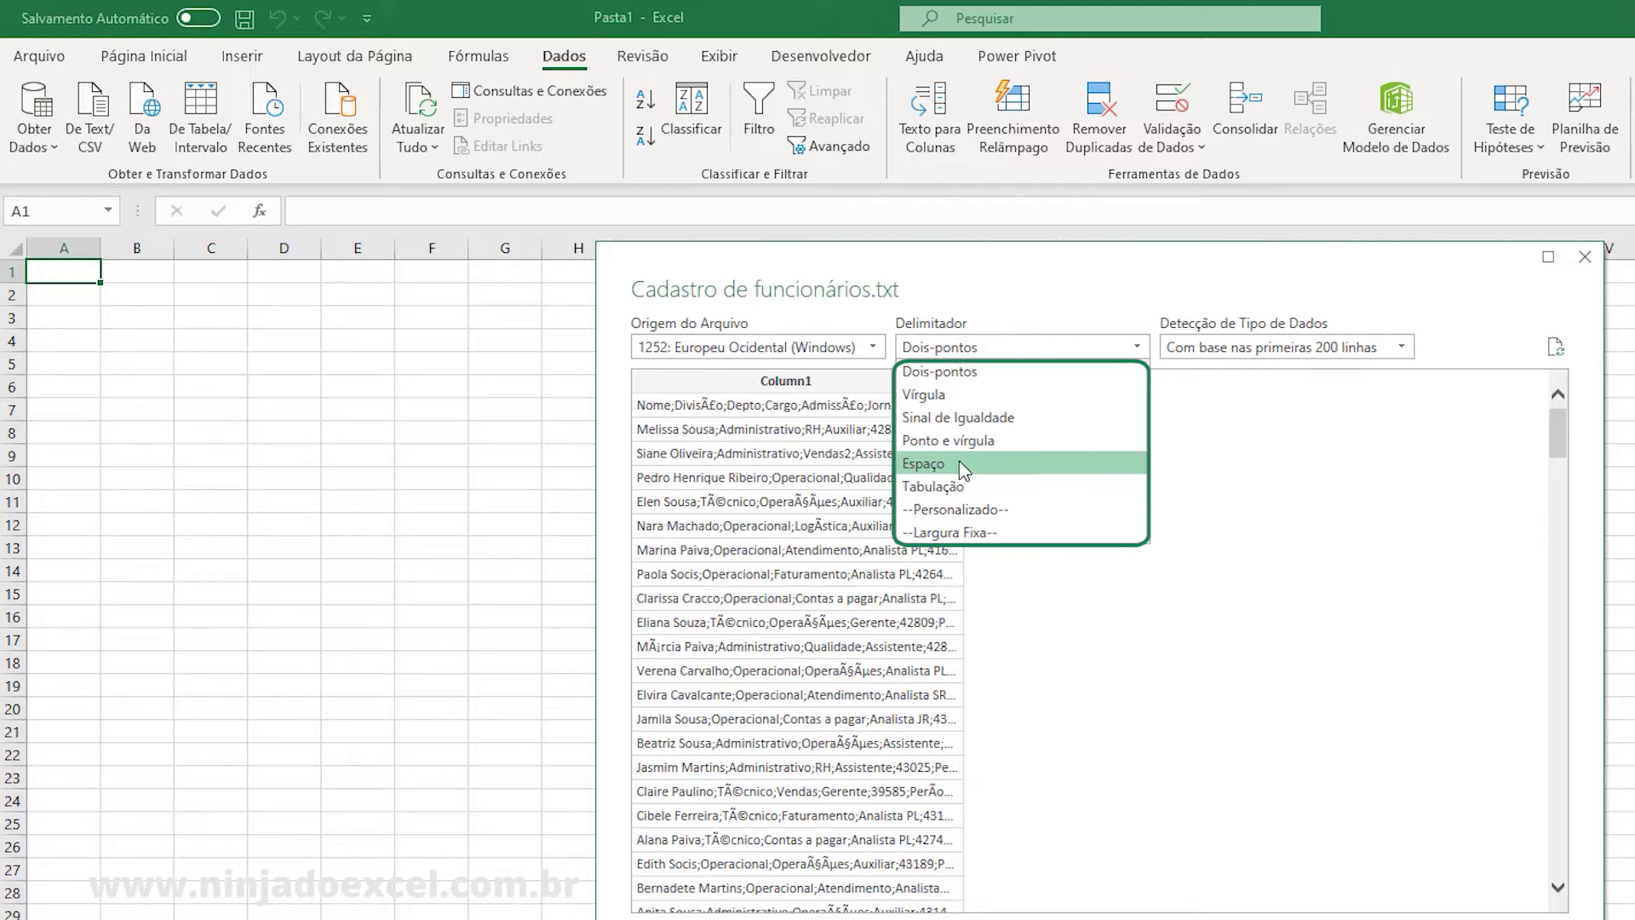
{"action": "left_click", "coordinate": [975, 518]}
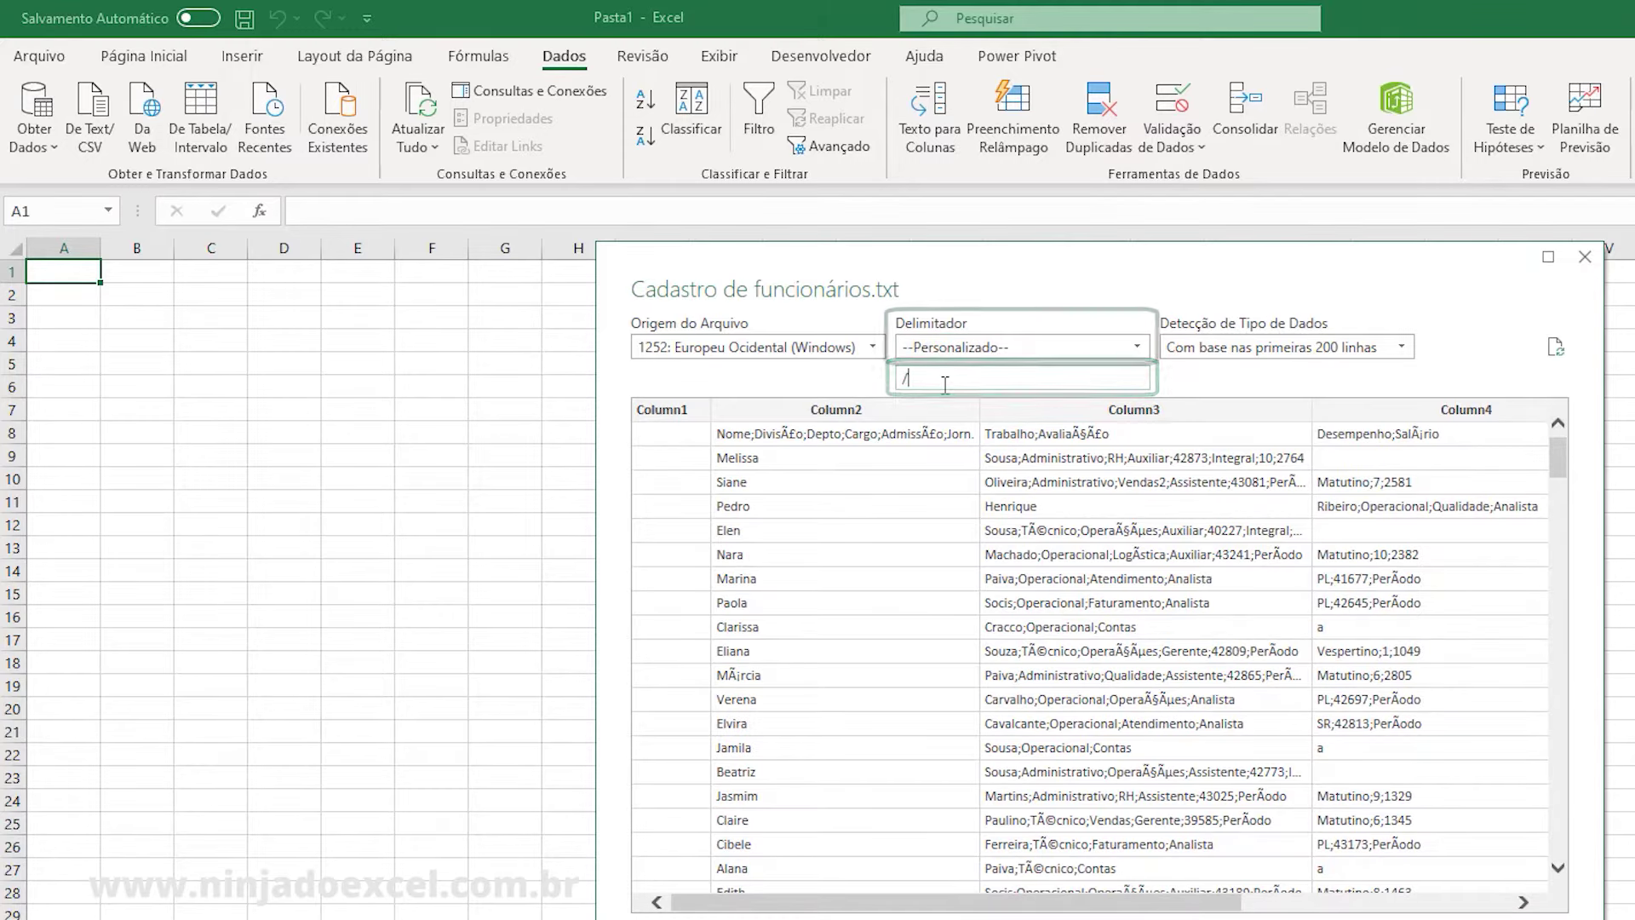
{"action": "left_click", "coordinate": [980, 346]}
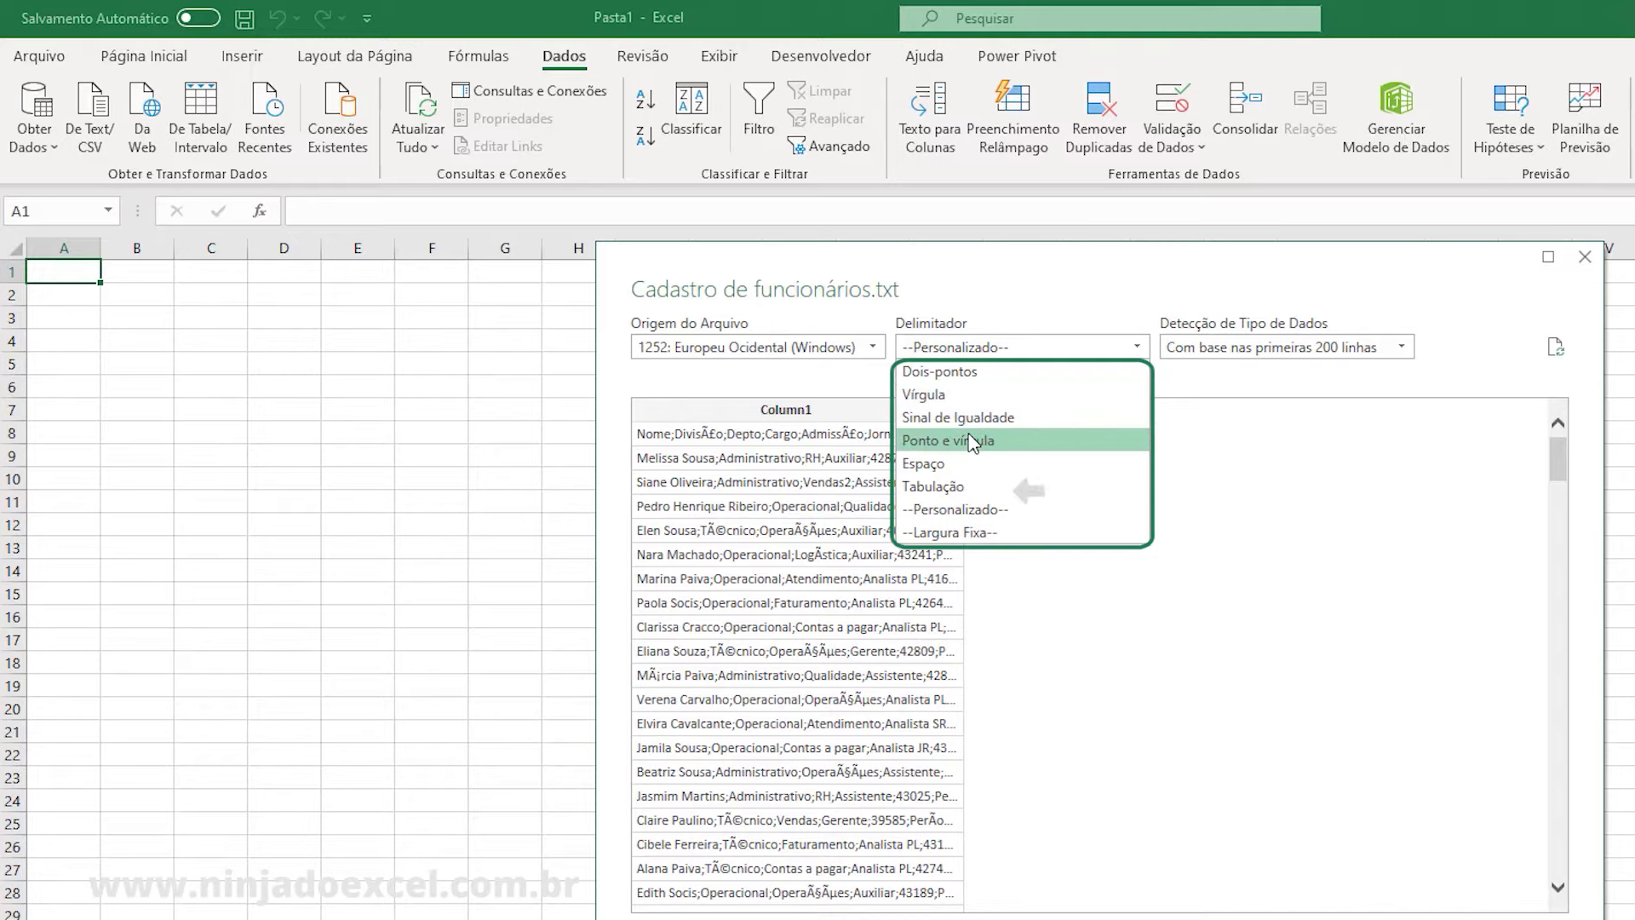
{"action": "left_click", "coordinate": [1023, 440]}
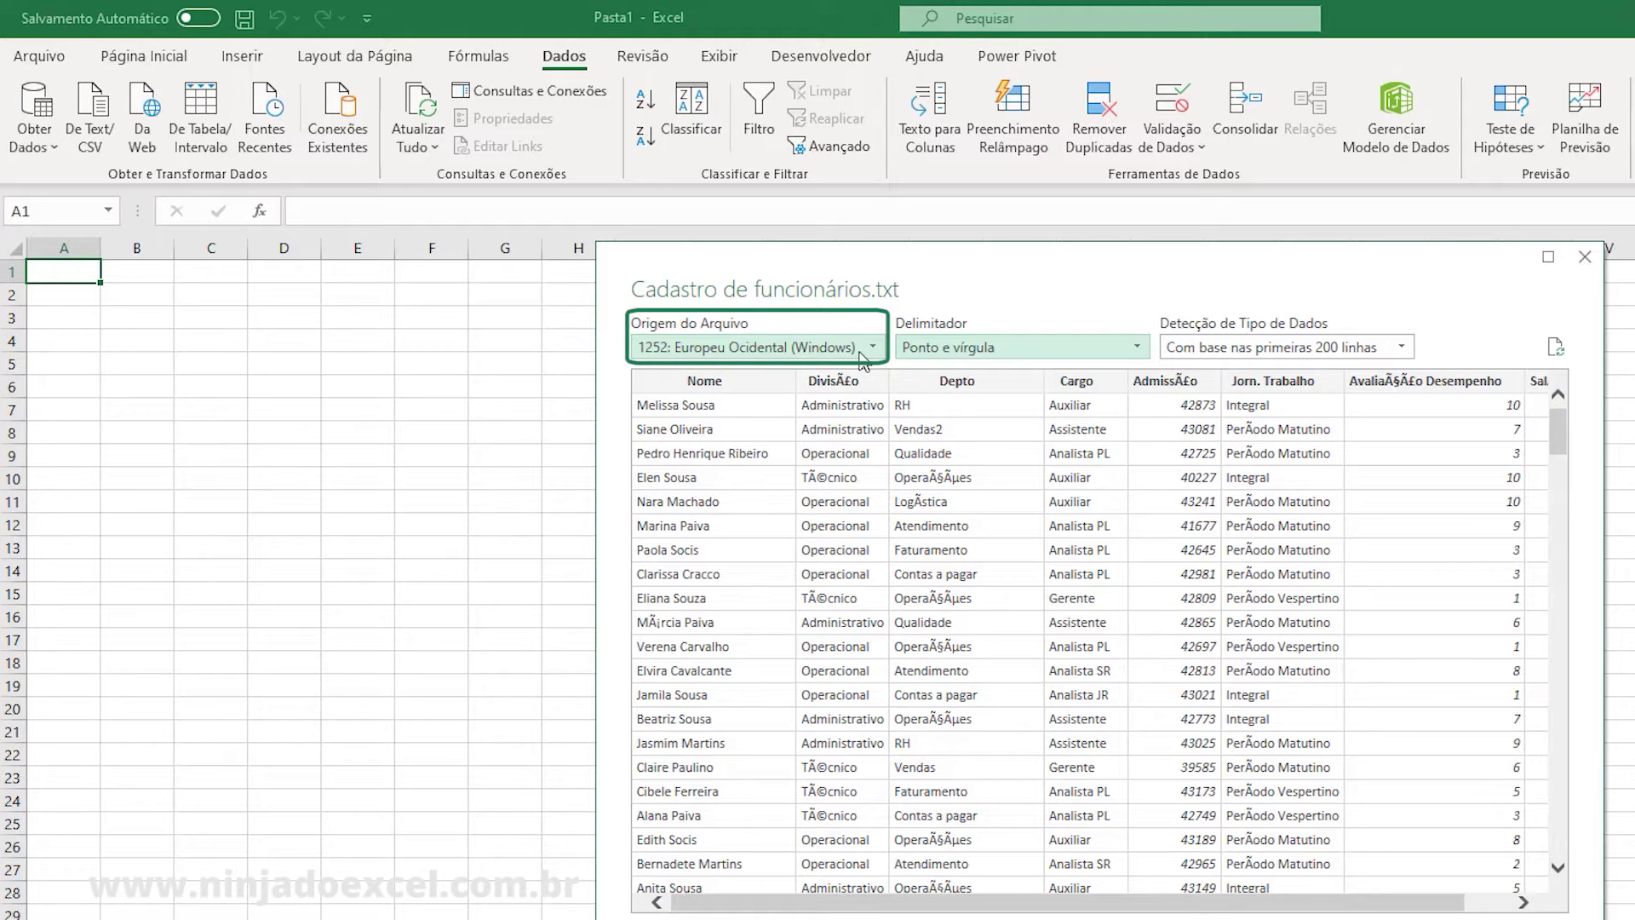
Change the preview's file origin encoding to 65001: Unicode (UTF-8).
{"action": "left_click", "coordinate": [863, 358]}
{"action": "left_click", "coordinate": [871, 350]}
{"action": "left_click", "coordinate": [876, 352]}
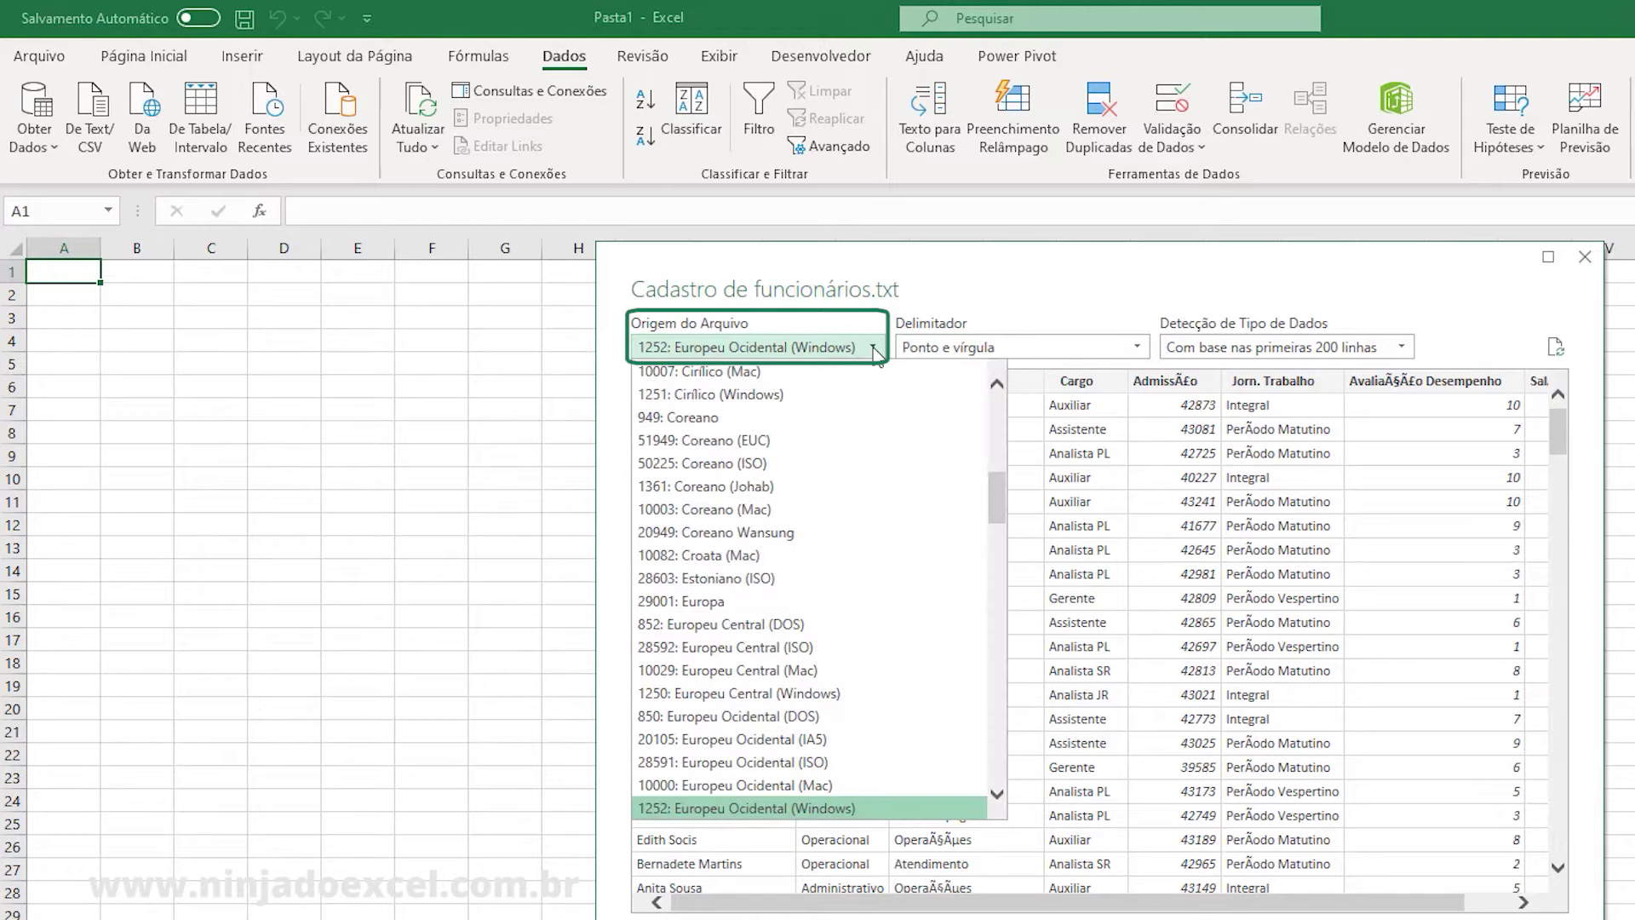
{"action": "left_click_drag", "start_coordinate": [1002, 496], "coordinate": [996, 749]}
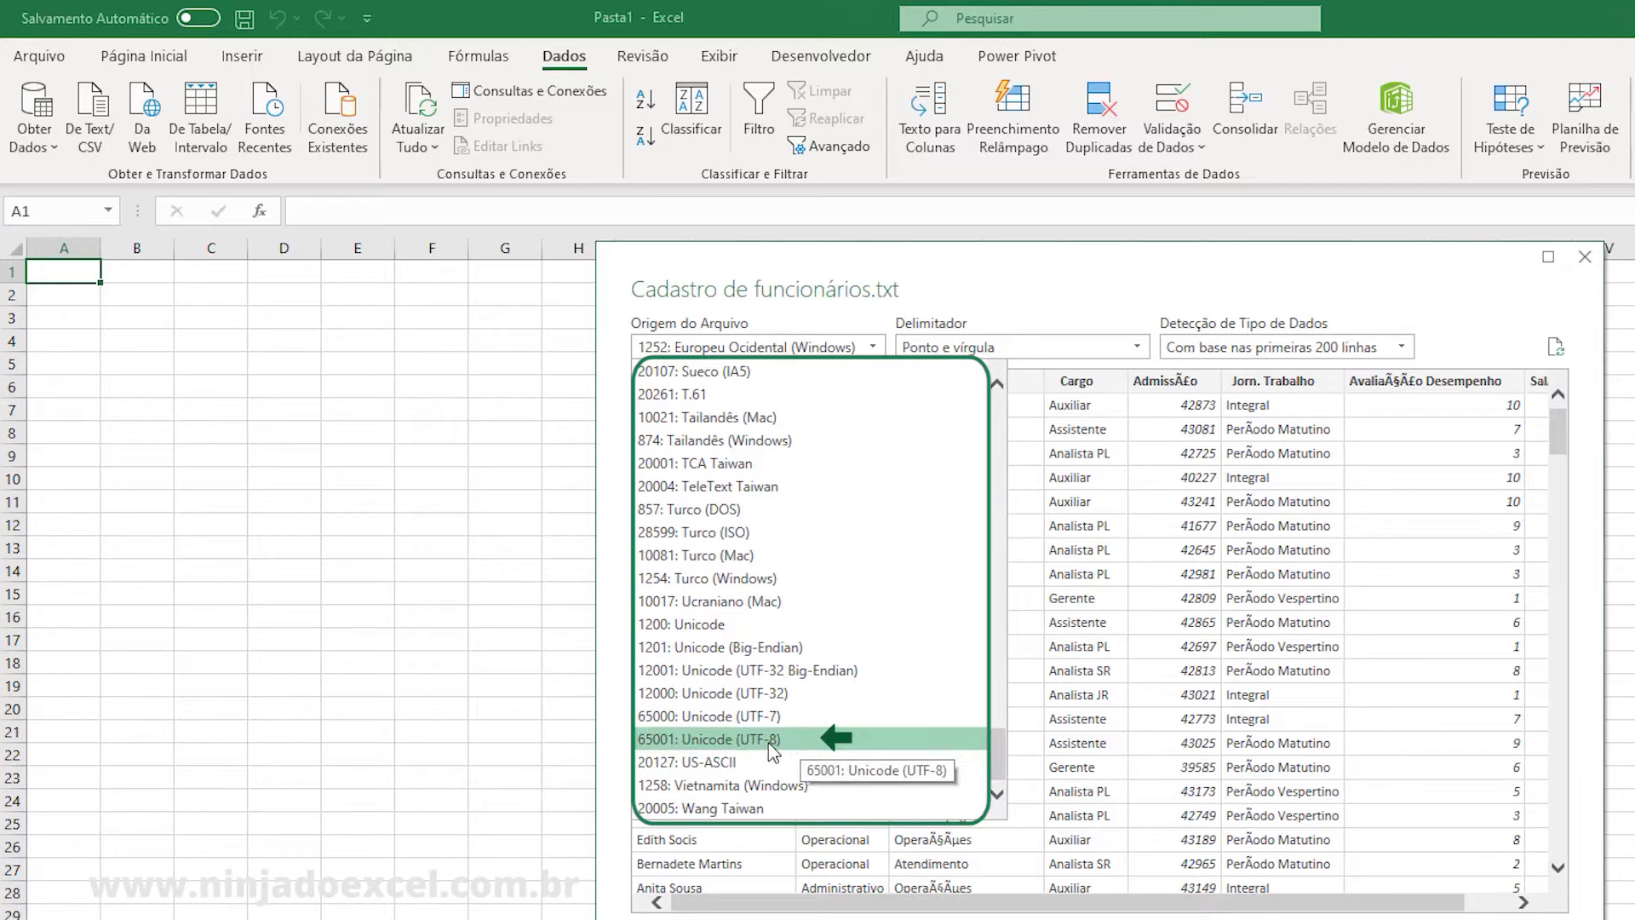
{"action": "left_click", "coordinate": [770, 745]}
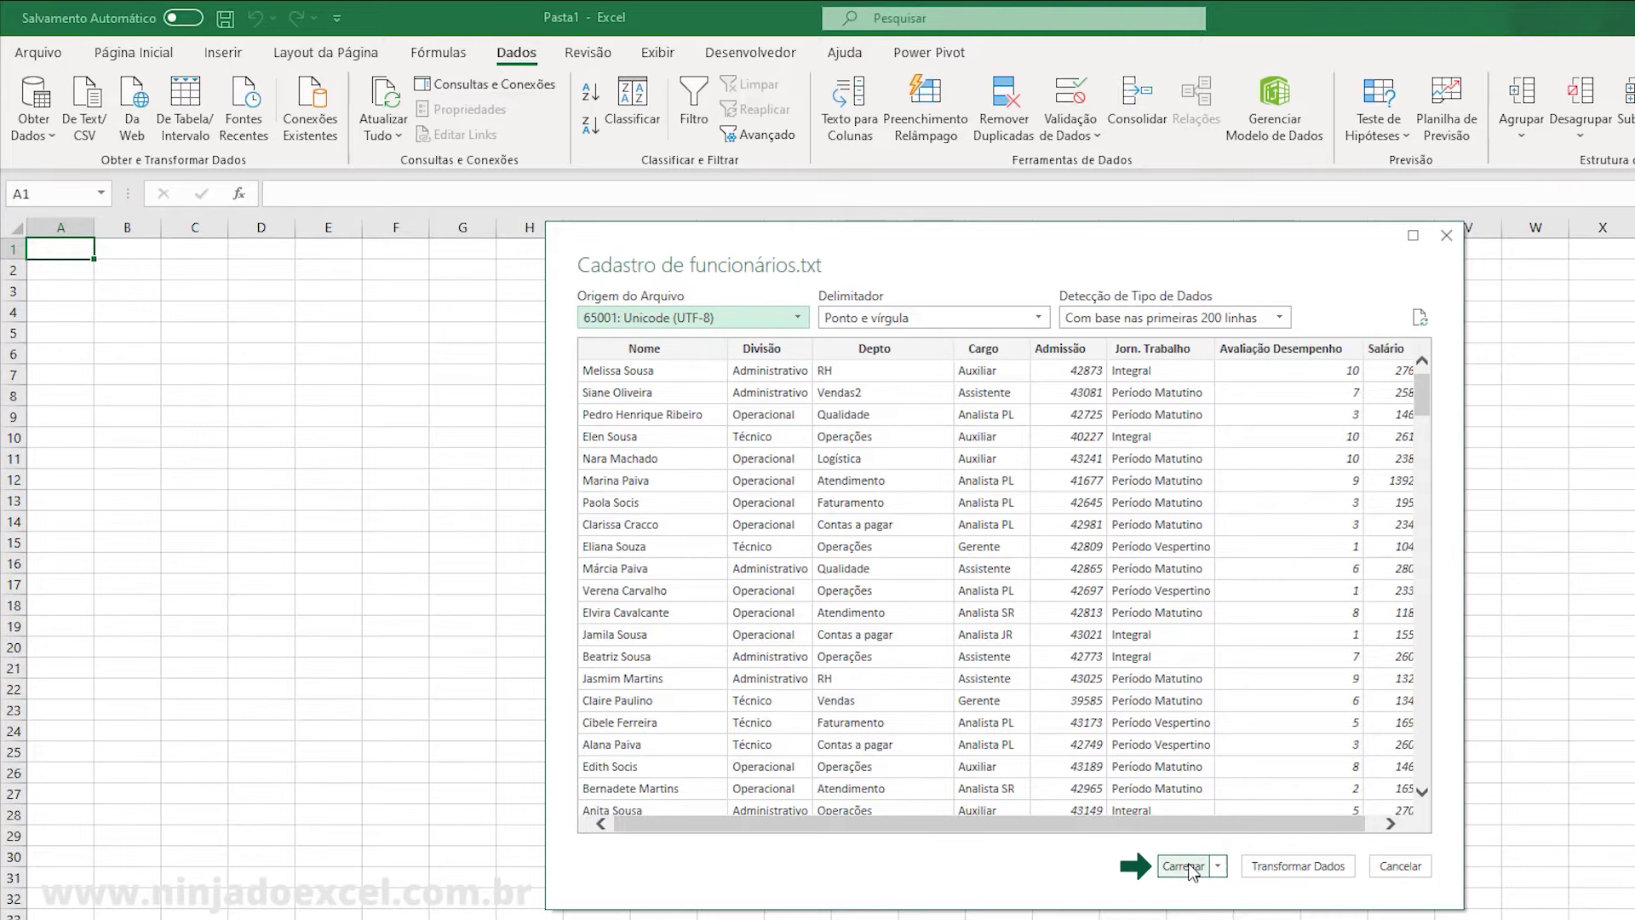
Load the 232-row query into a sheet and format the Admissão column as short dates.
{"action": "left_click", "coordinate": [1186, 867]}
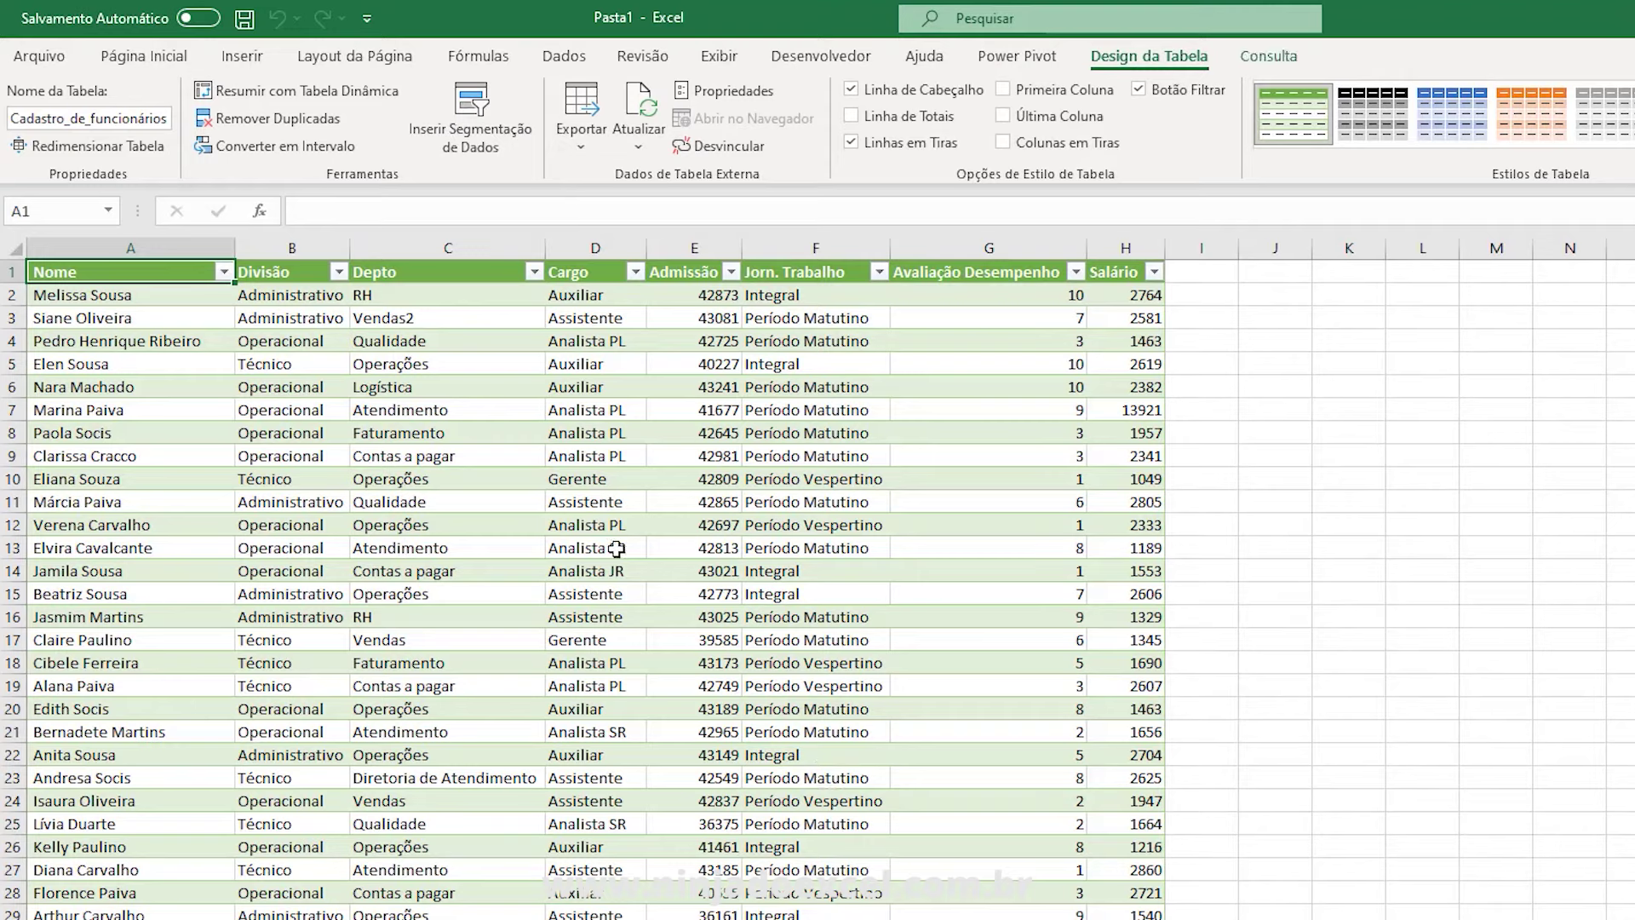
{"action": "left_click", "coordinate": [690, 365]}
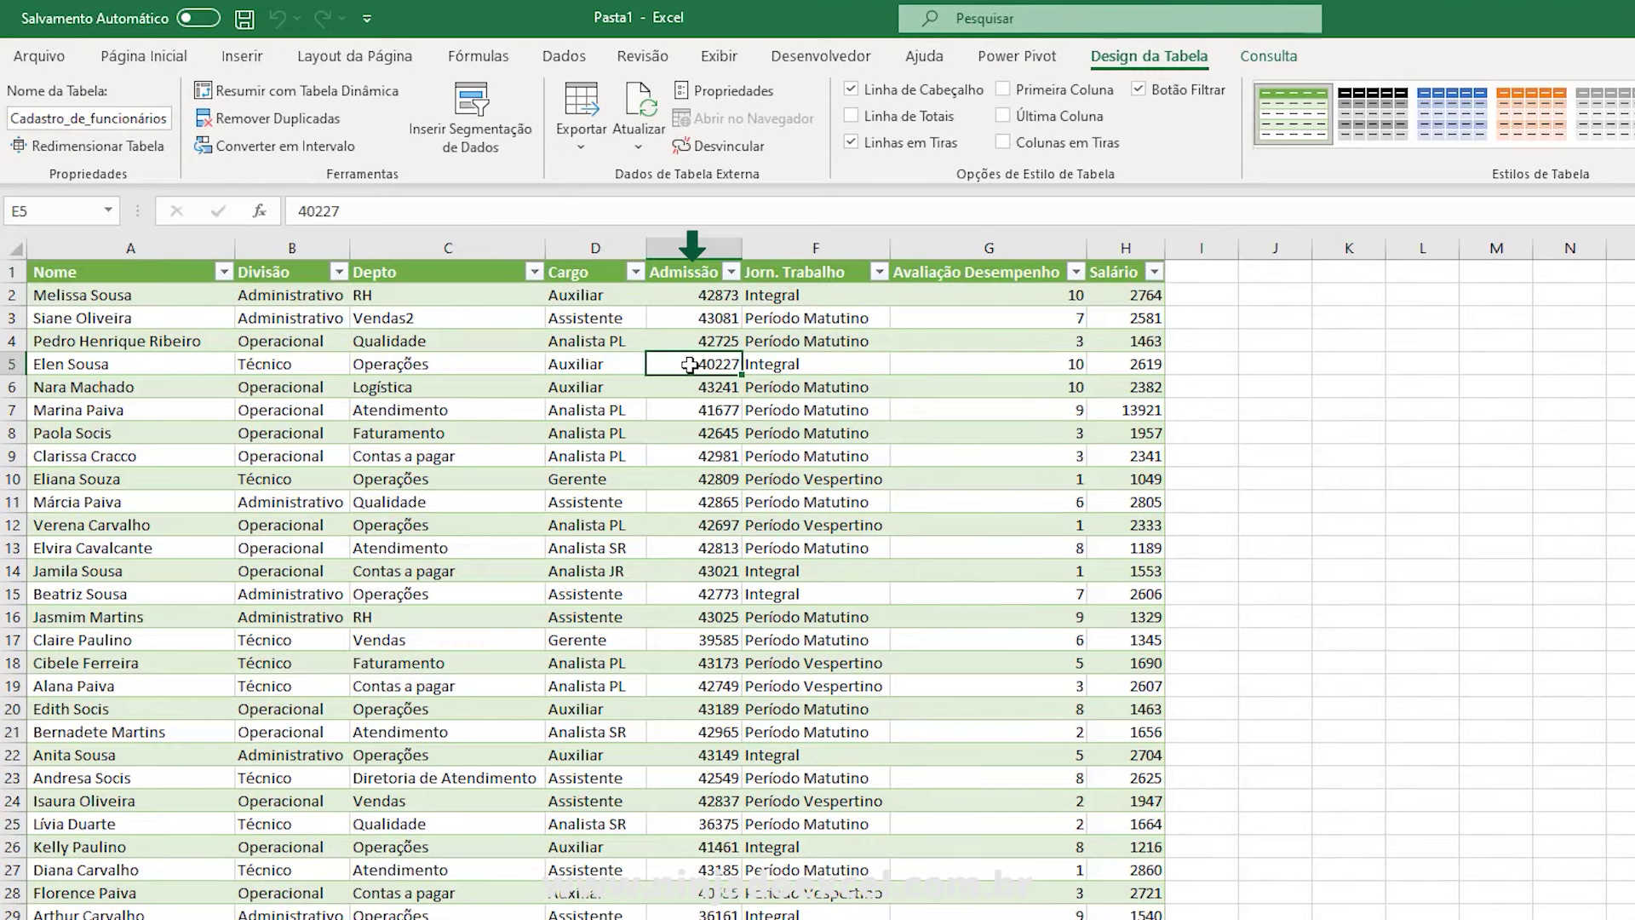
{"action": "key", "text": "ctrl+space"}
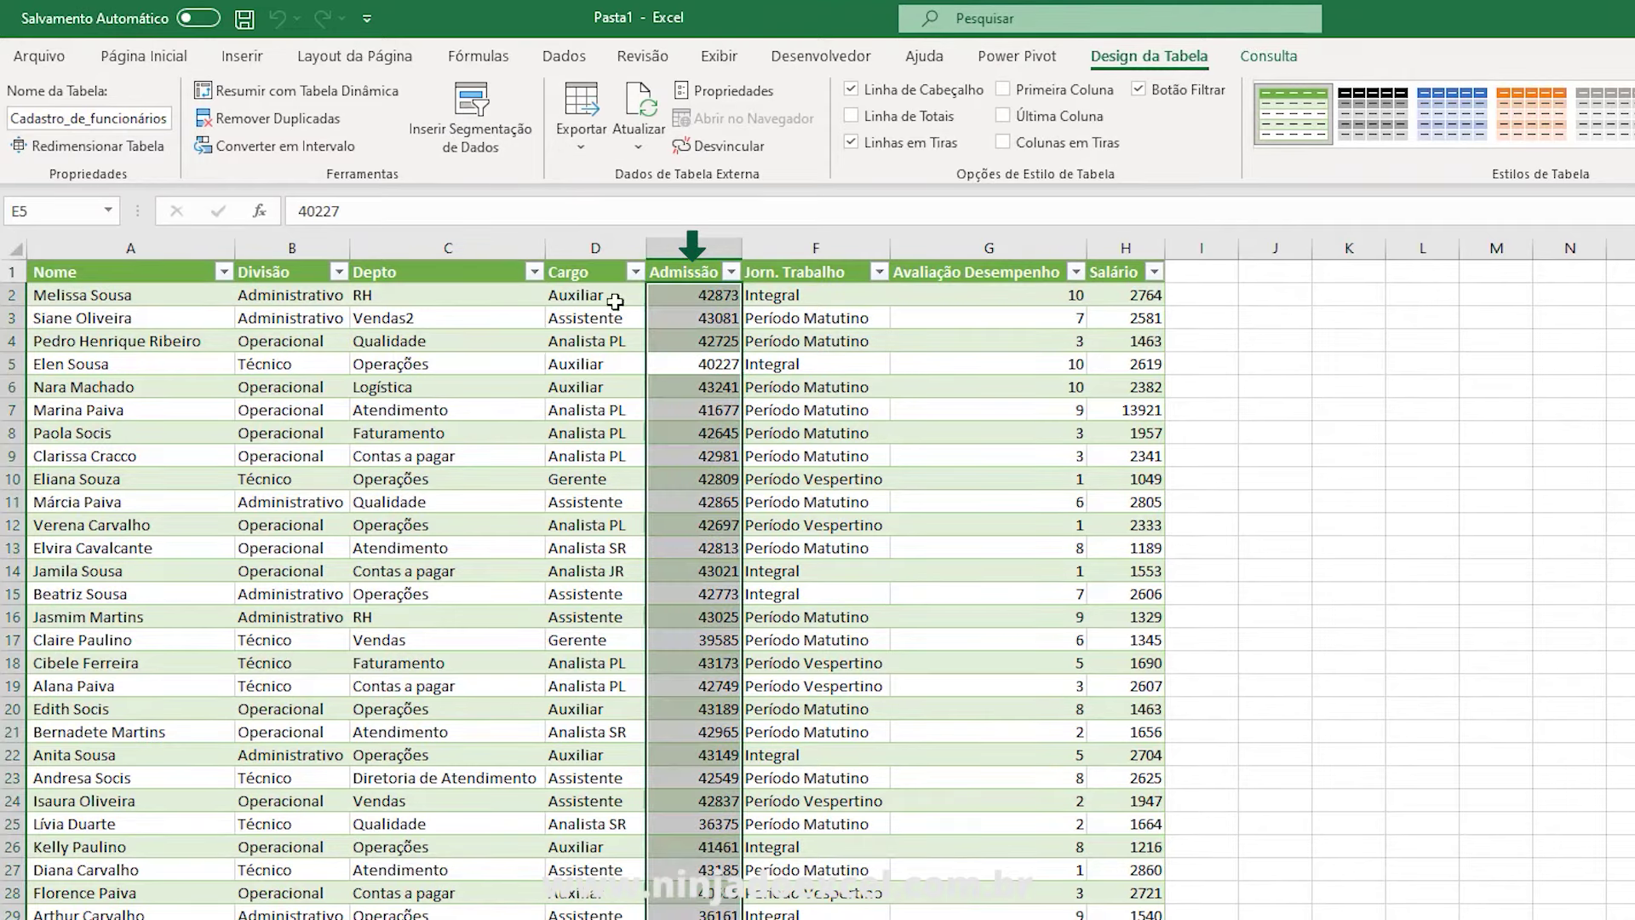
{"action": "left_click", "coordinate": [143, 57]}
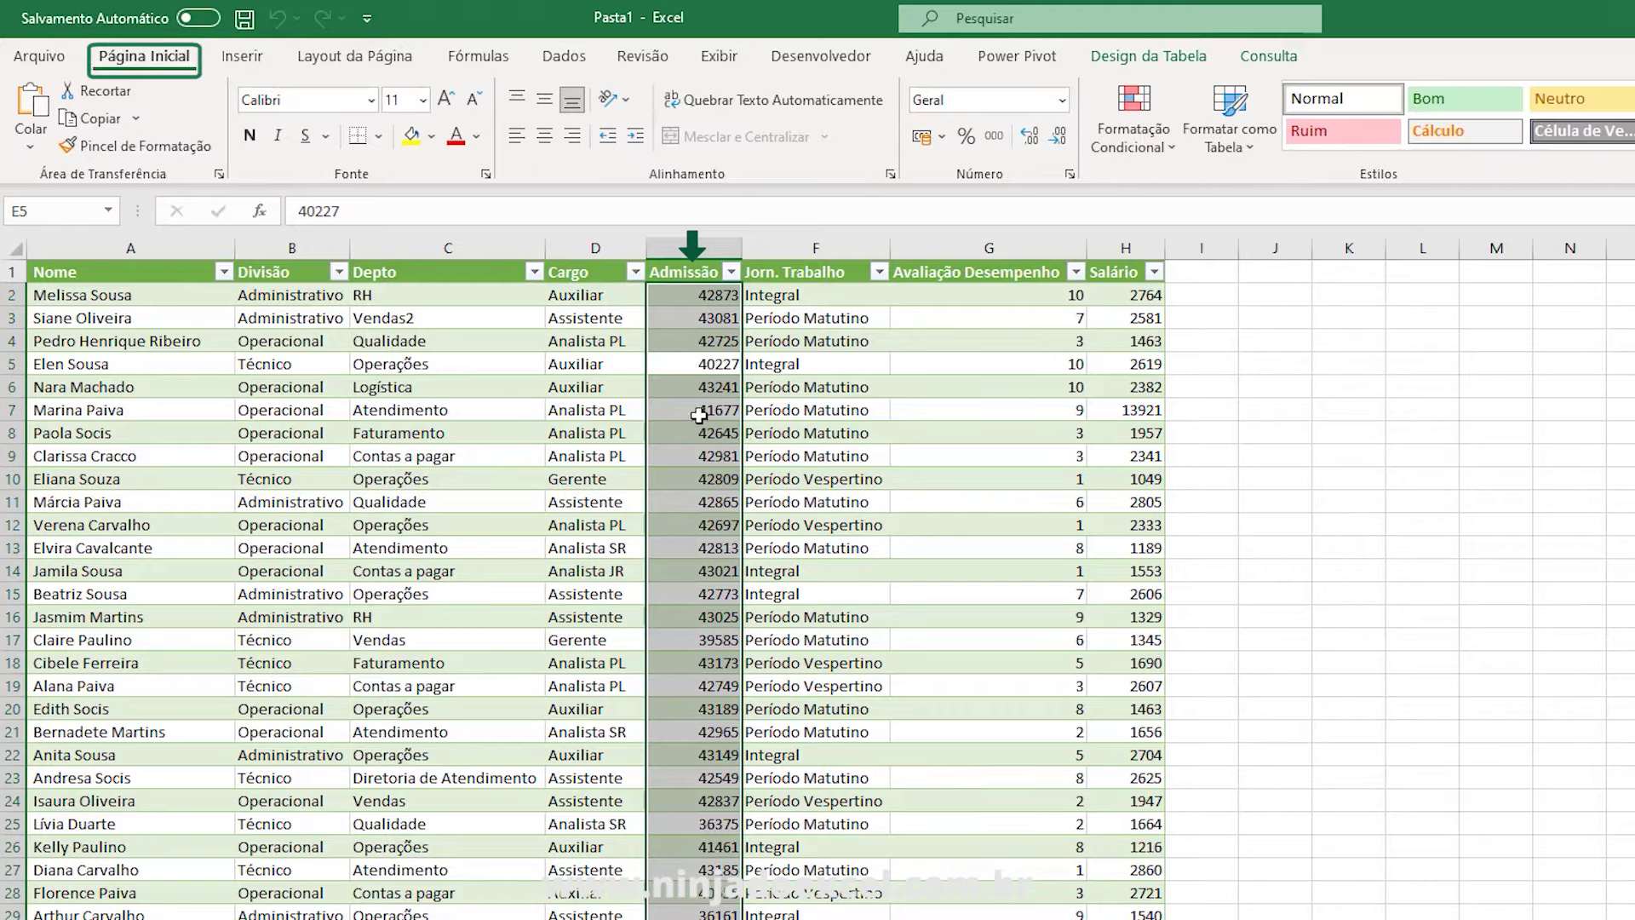
{"action": "left_click", "coordinate": [967, 100]}
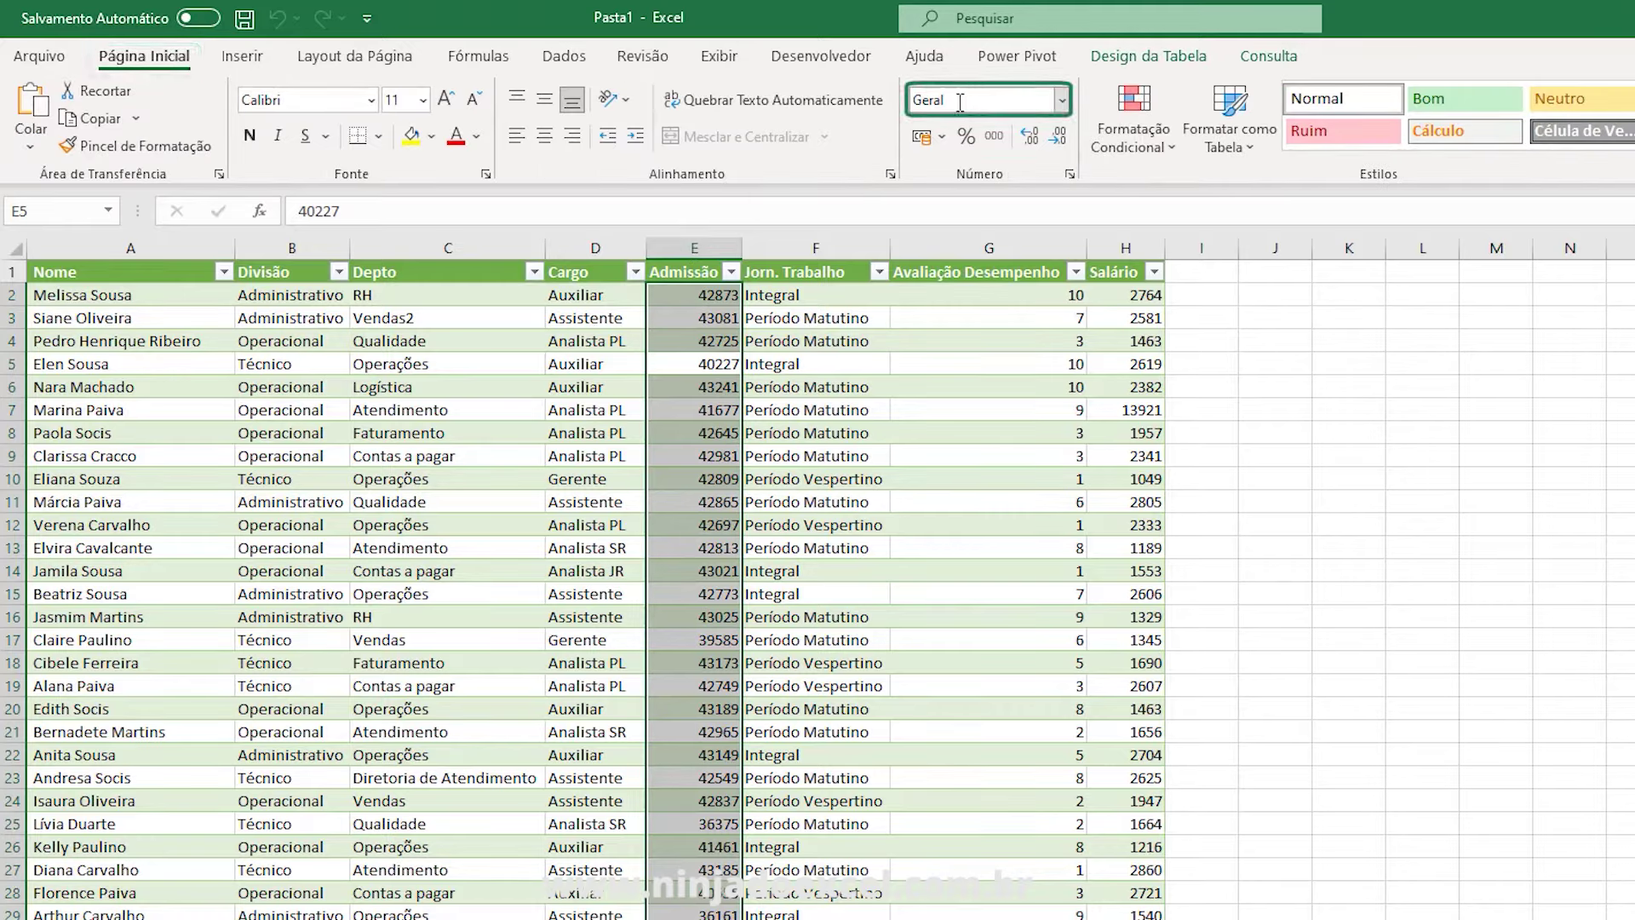
{"action": "left_click", "coordinate": [1062, 100]}
{"action": "left_click", "coordinate": [1039, 364]}
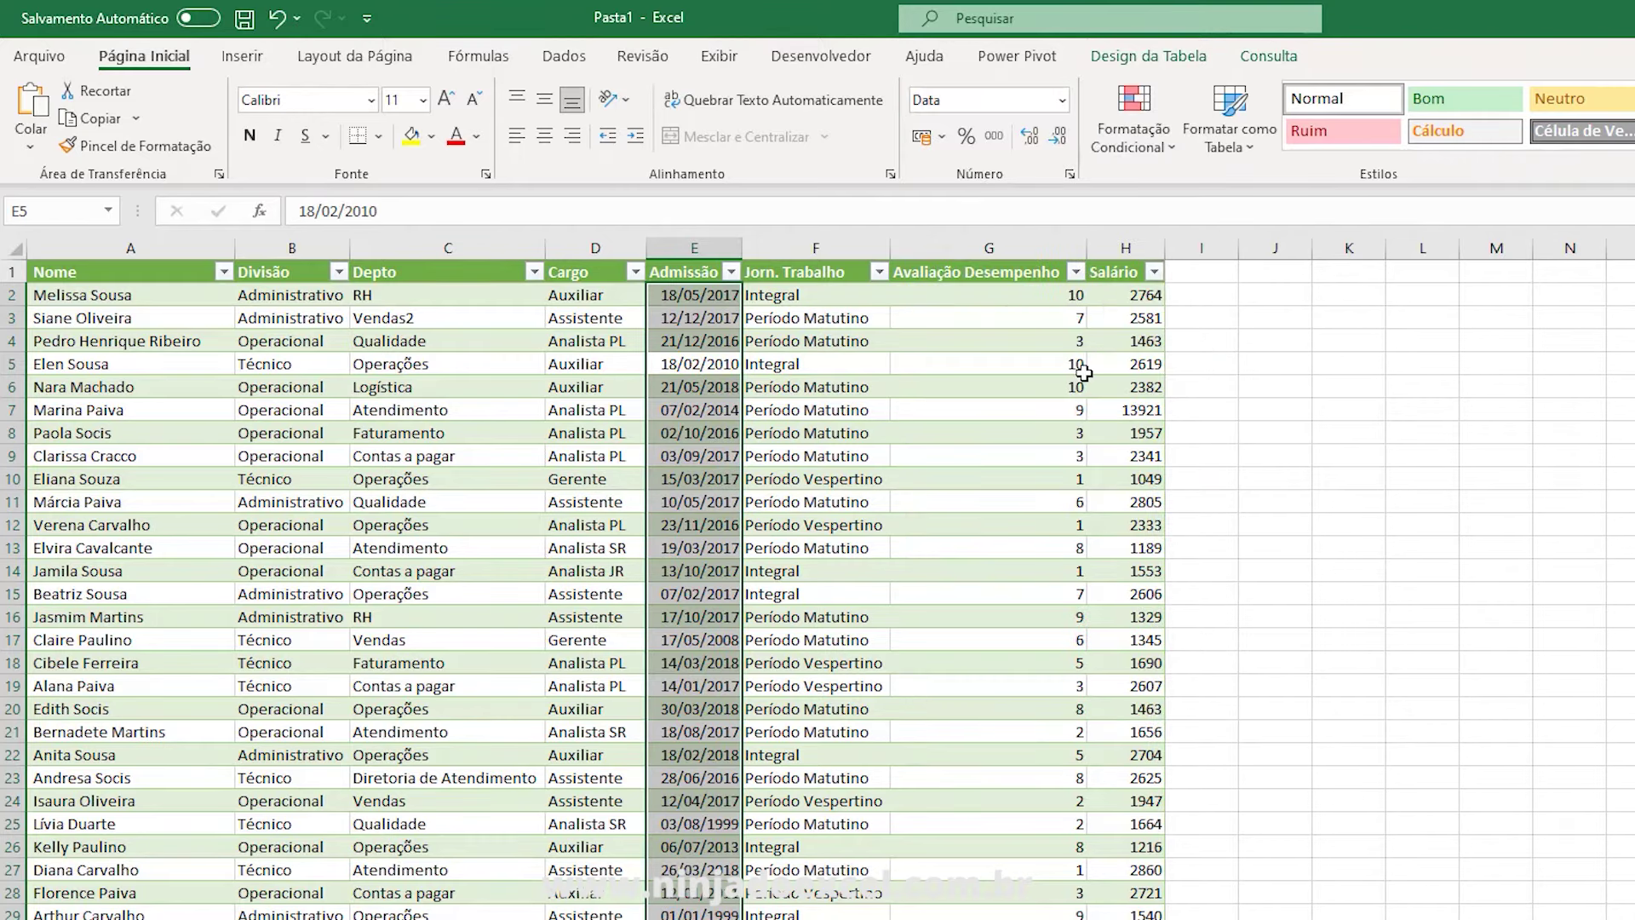
Give the Salário column R$ accounting format, then switch to the empty Planilha1 sheet.
{"action": "left_click", "coordinate": [1120, 409]}
{"action": "key", "text": "ctrl+space"}
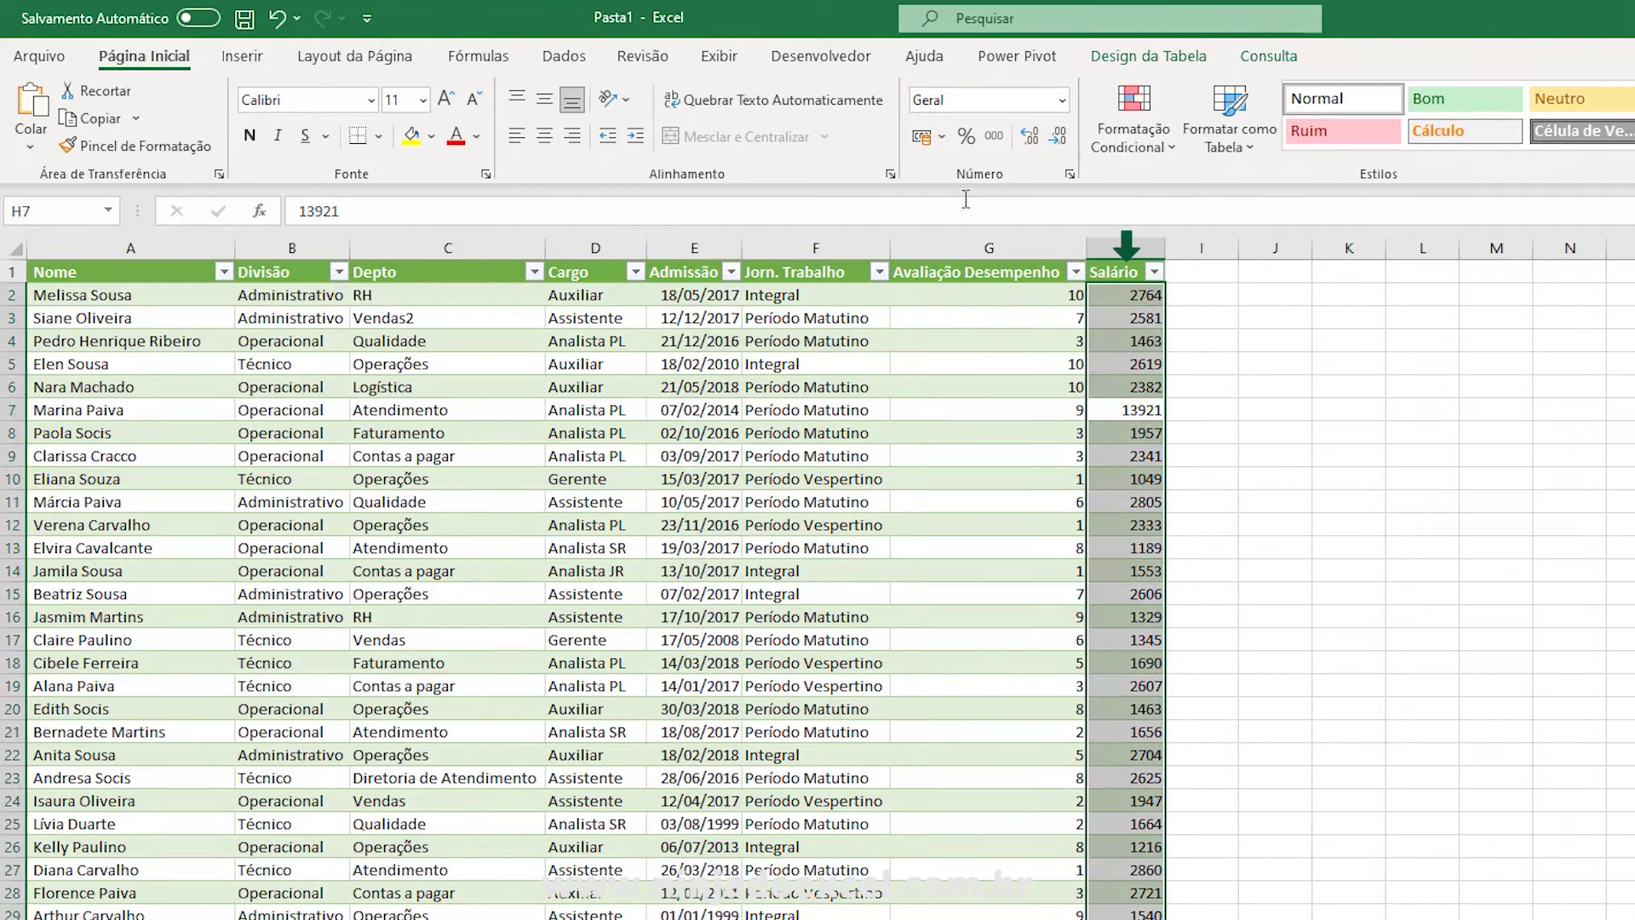
{"action": "left_click", "coordinate": [921, 137]}
{"action": "left_click", "coordinate": [694, 479]}
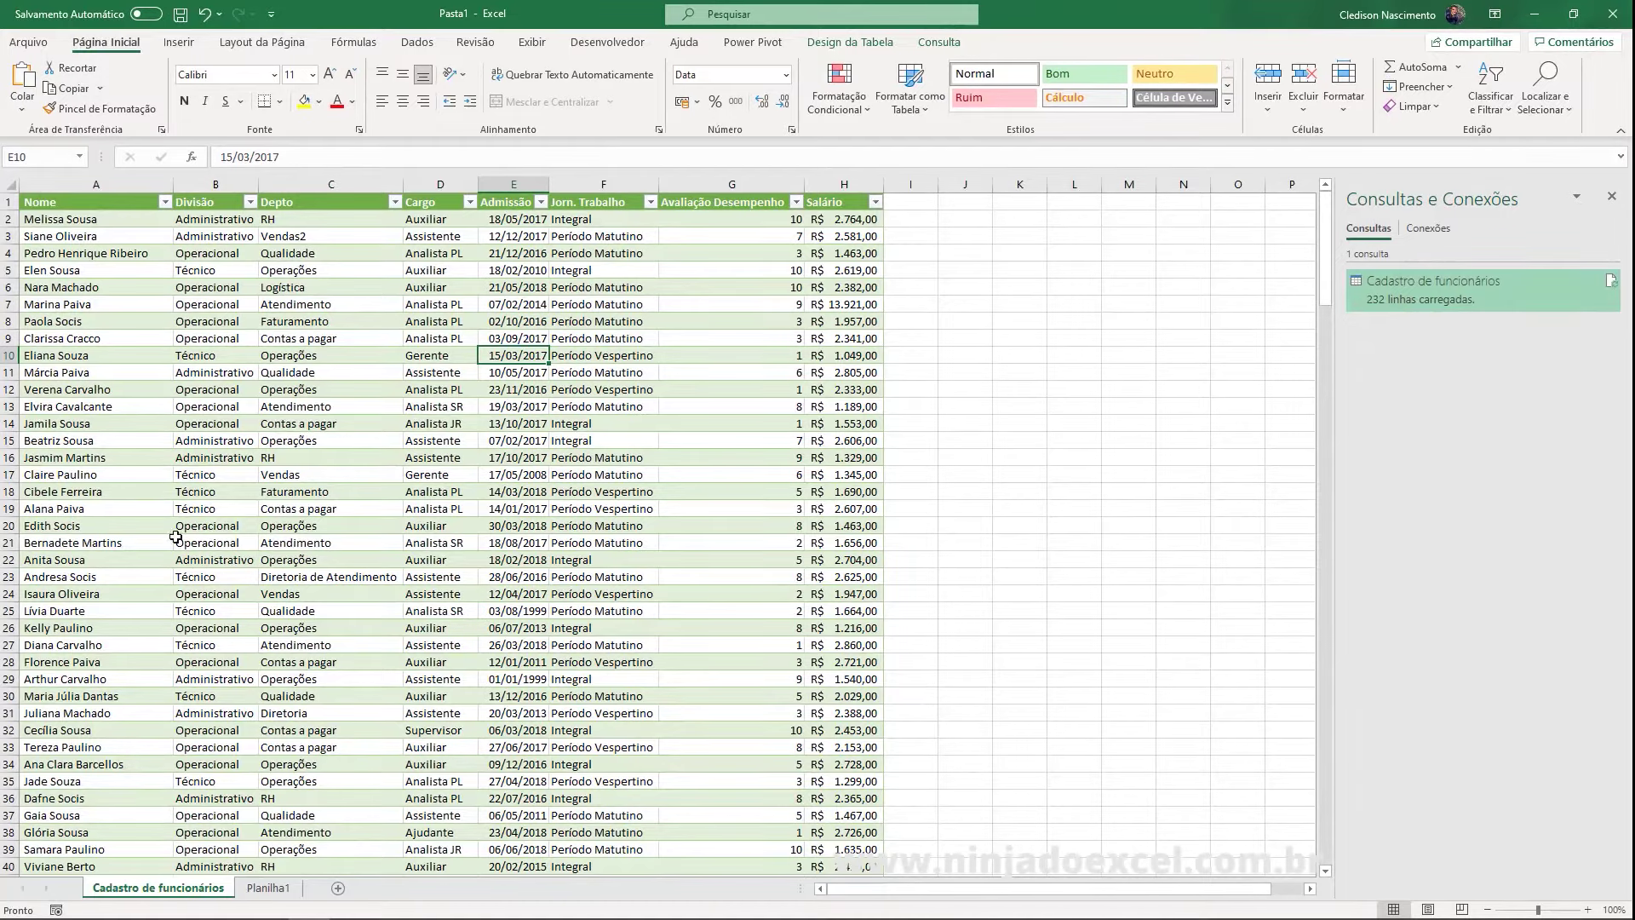
{"action": "left_click", "coordinate": [260, 888]}
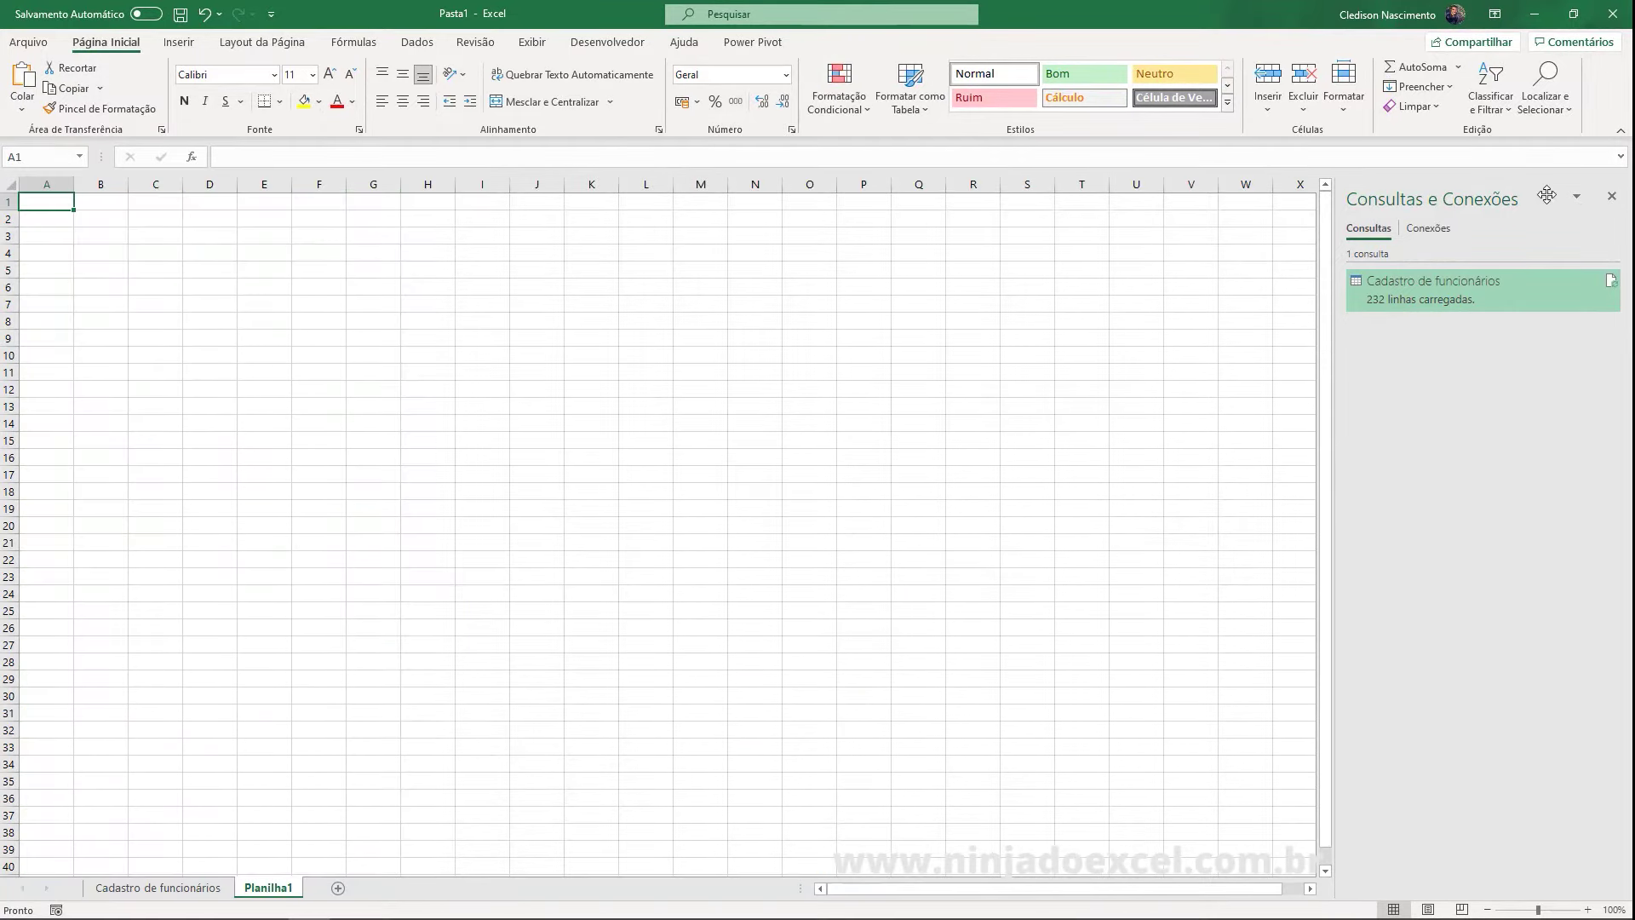
Close the Consultas e Conexões pane.
{"action": "left_click", "coordinate": [1611, 197]}
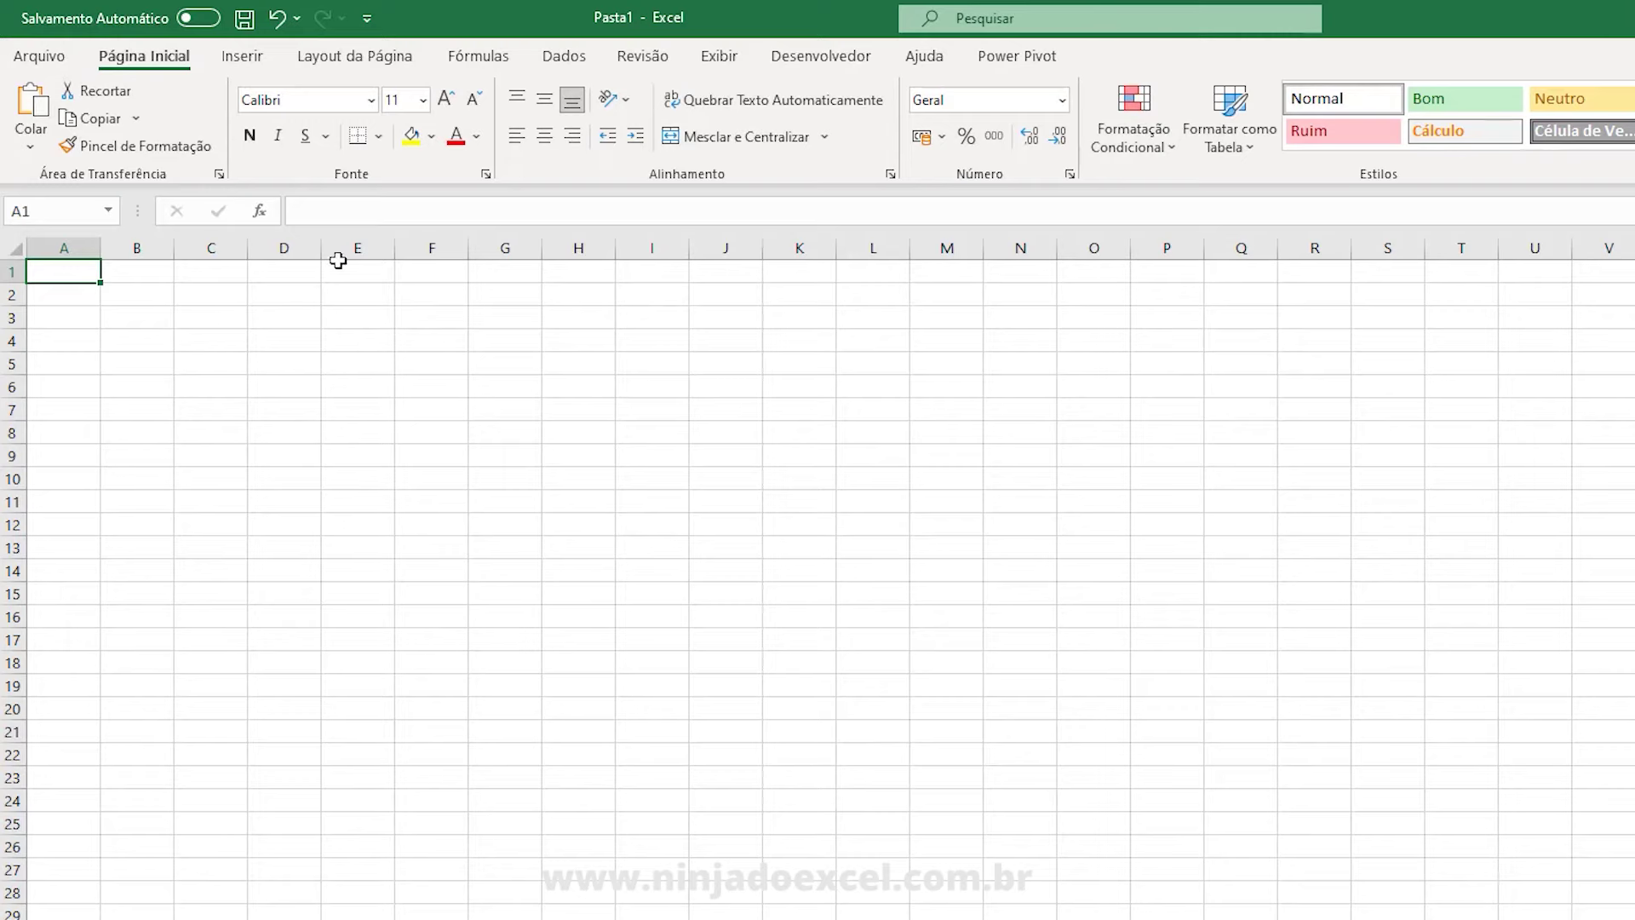
Open the Arquivo > Abrir browse dialog on the Documentos\Diversos Arquivos folder.
{"action": "left_click", "coordinate": [574, 54]}
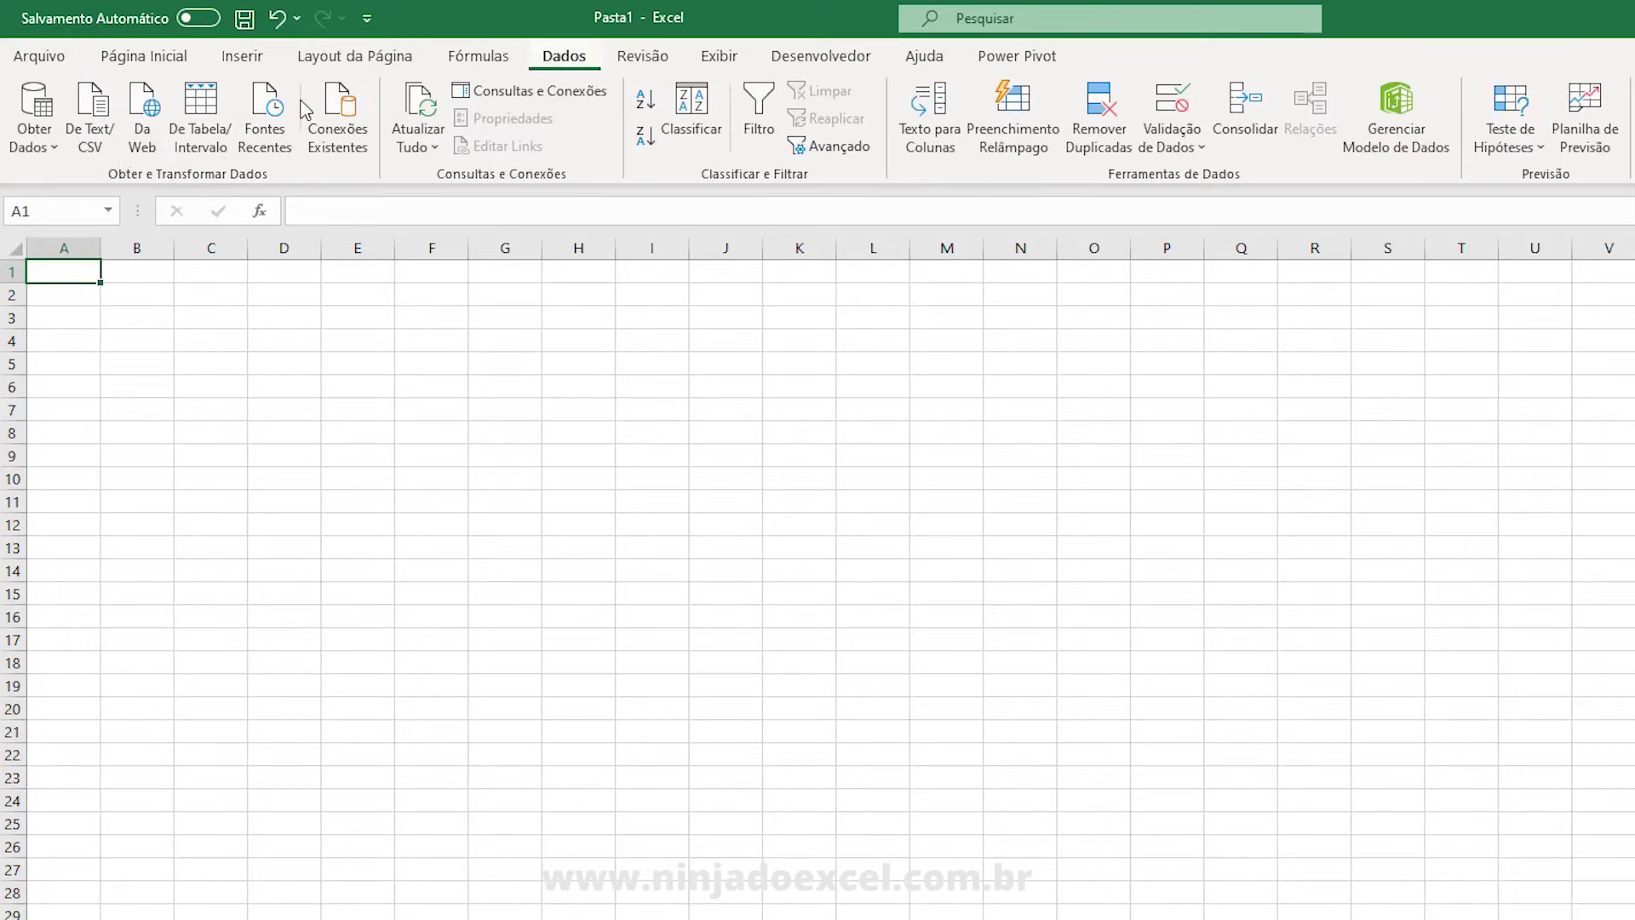
{"action": "left_click", "coordinate": [138, 65]}
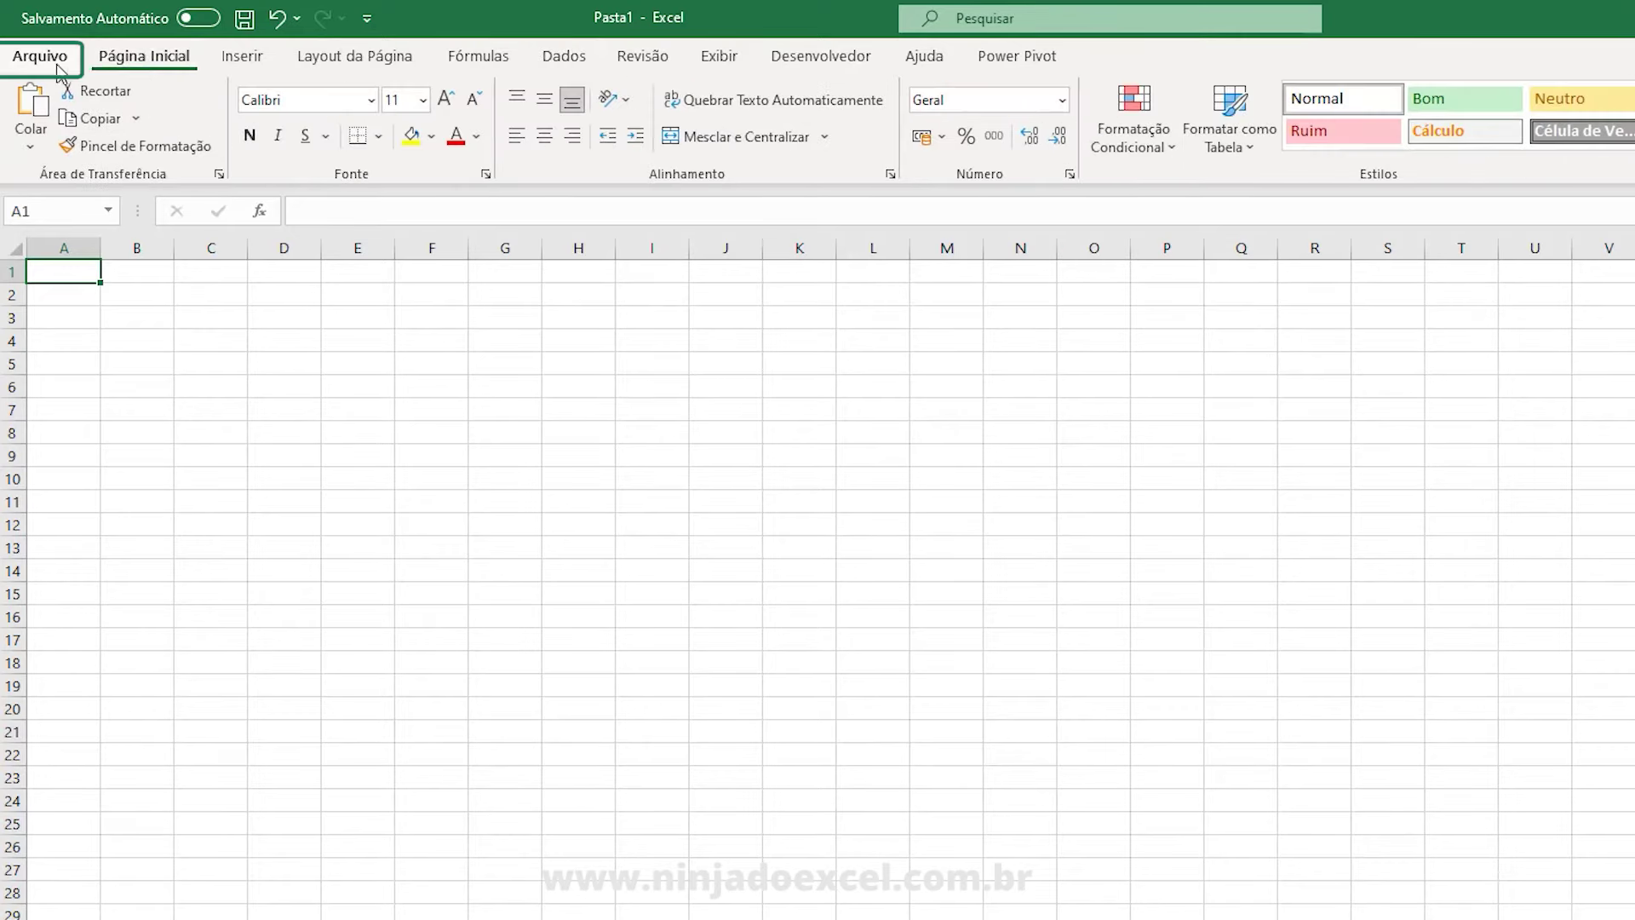
{"action": "left_click", "coordinate": [51, 66]}
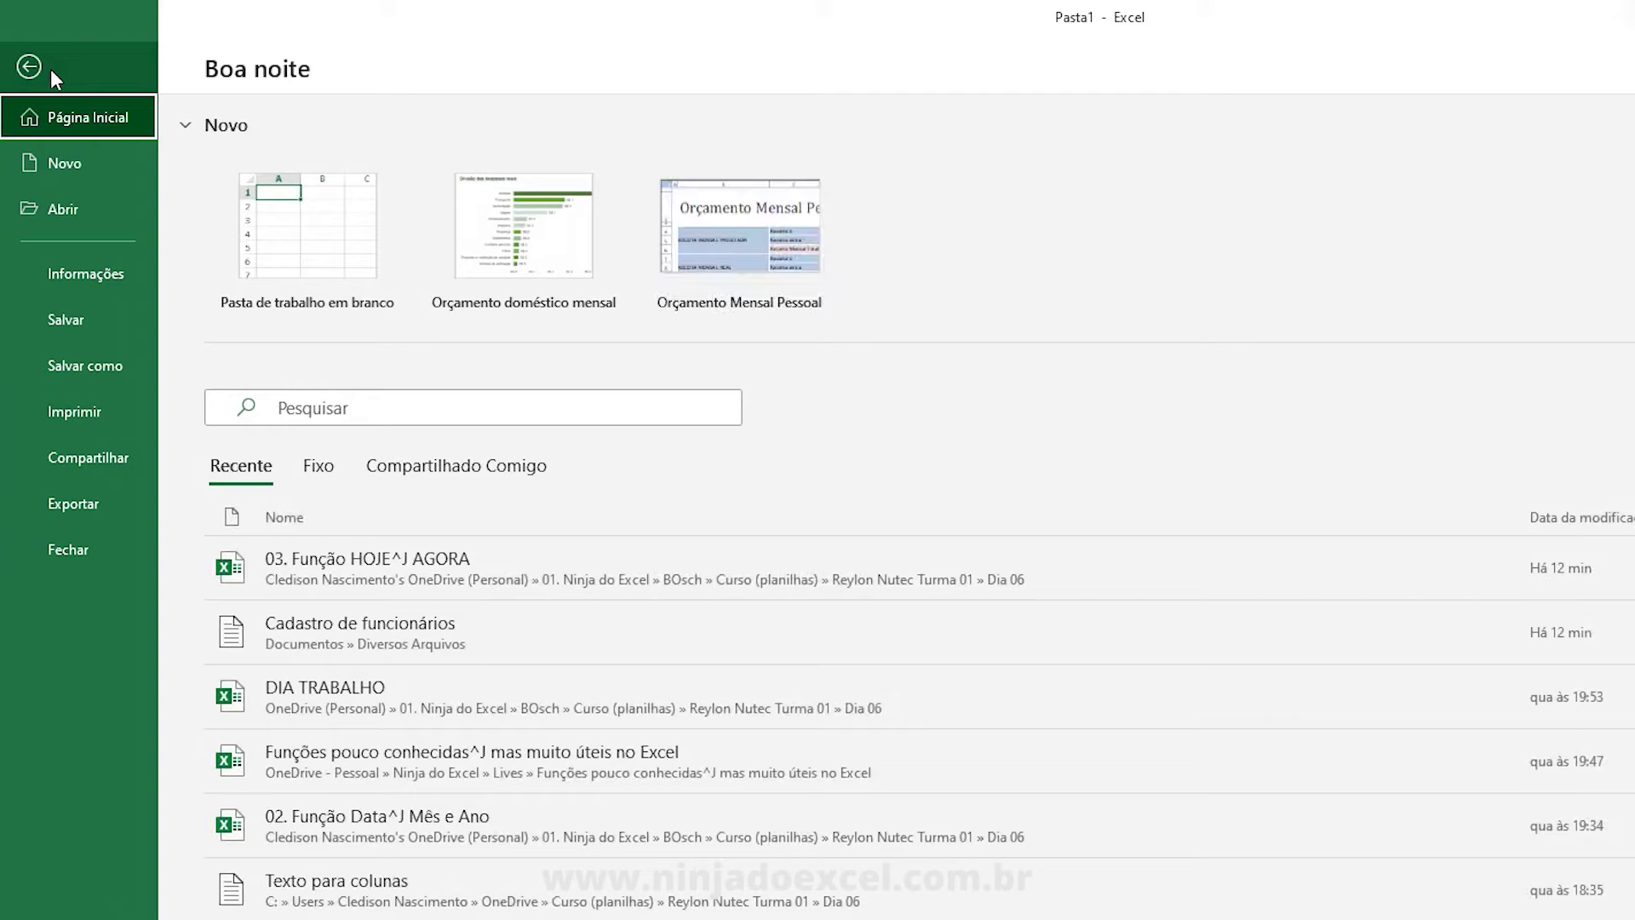
{"action": "left_click", "coordinate": [87, 221]}
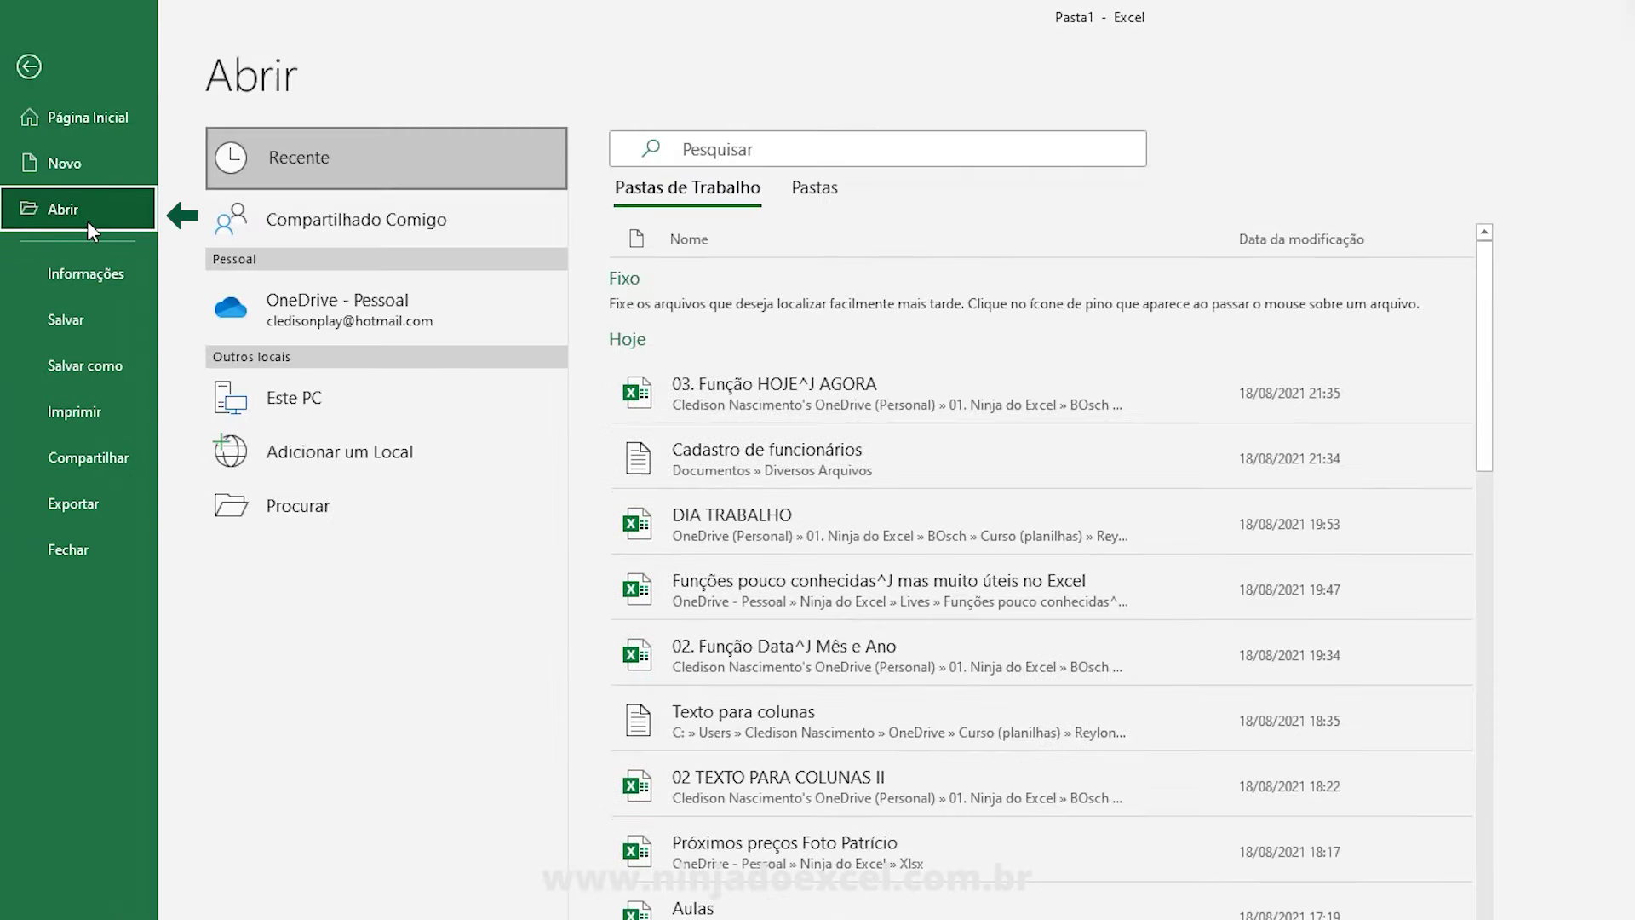
{"action": "left_click", "coordinate": [314, 518]}
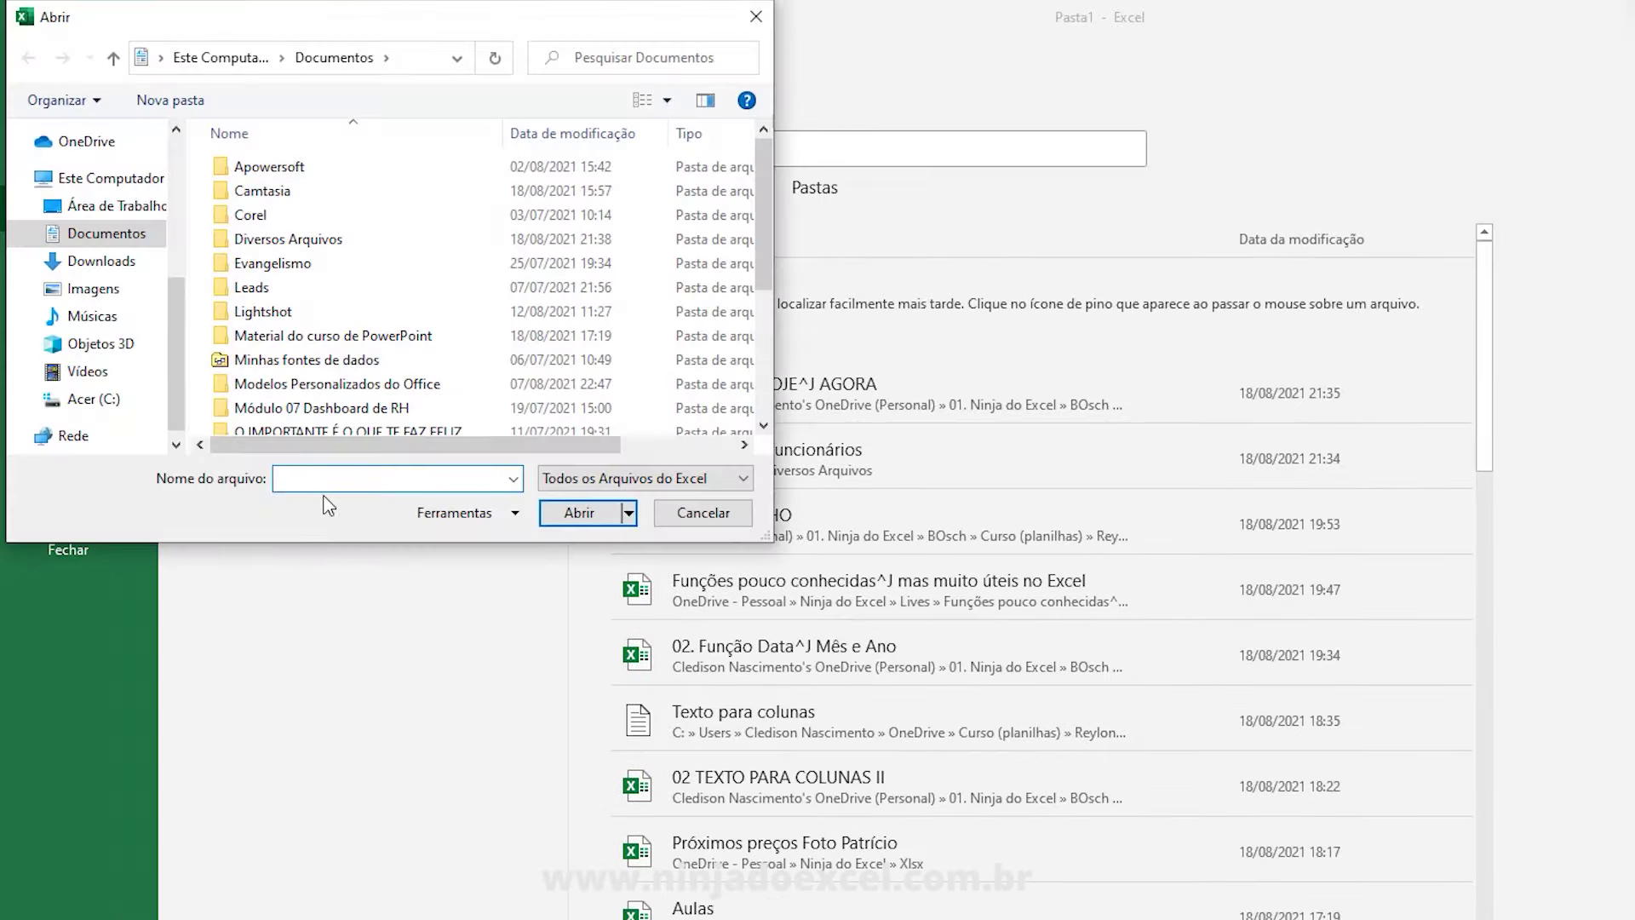
{"action": "key", "text": "ctrl+v"}
{"action": "key", "text": "Return"}
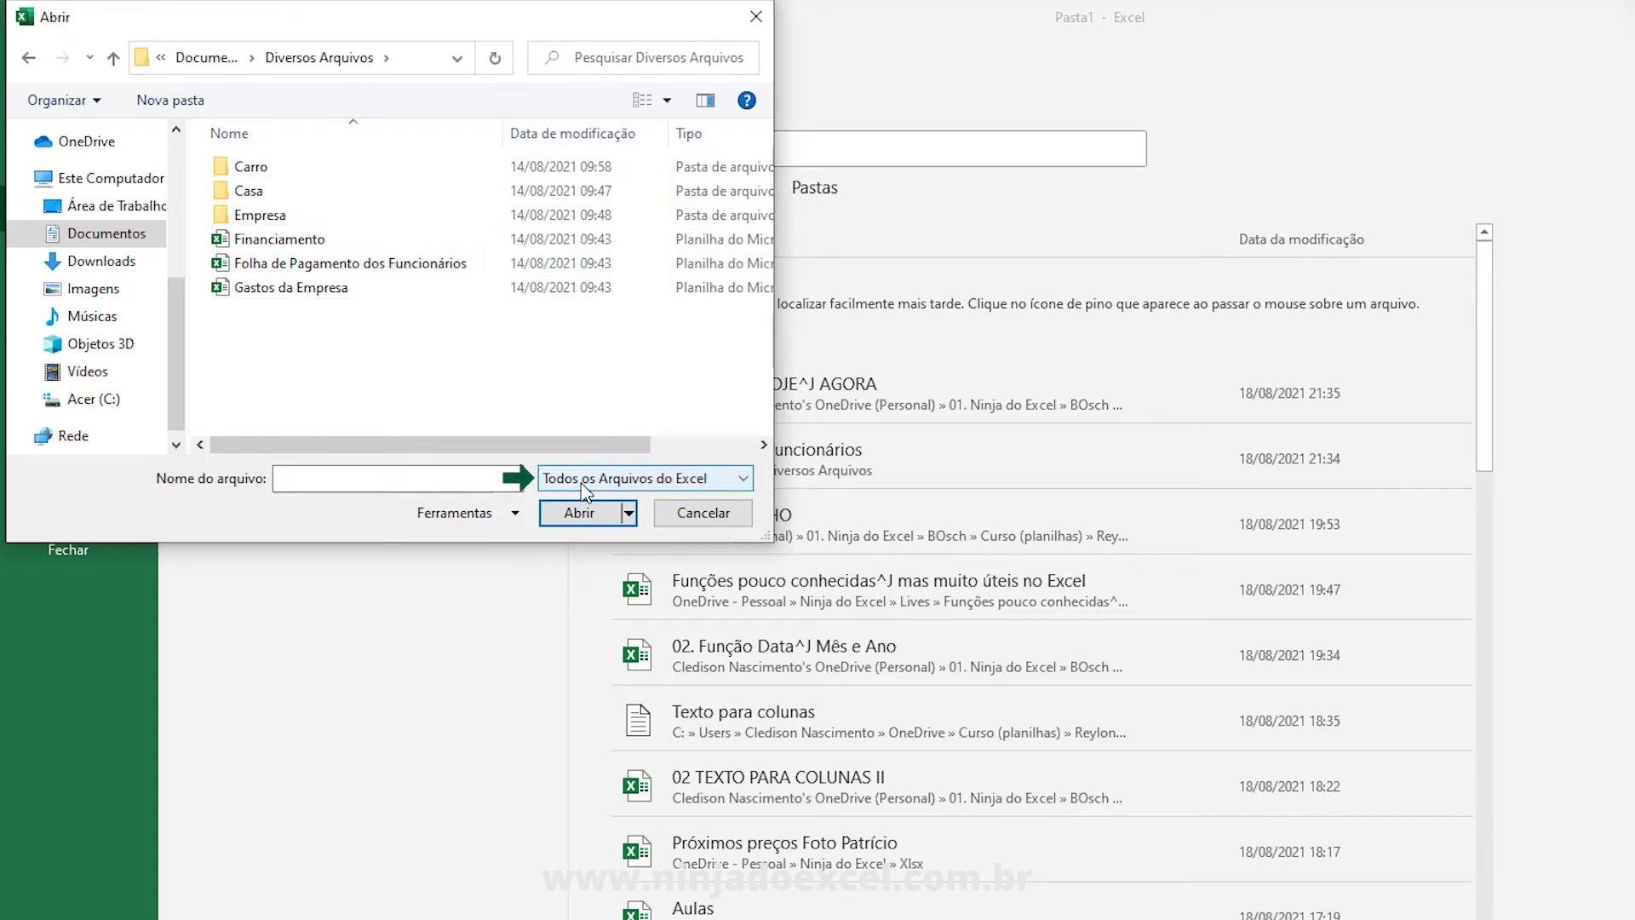
Show Todos os arquivos and open Cadastro de funcionários to start the Text Import Wizard.
{"action": "left_click", "coordinate": [626, 487]}
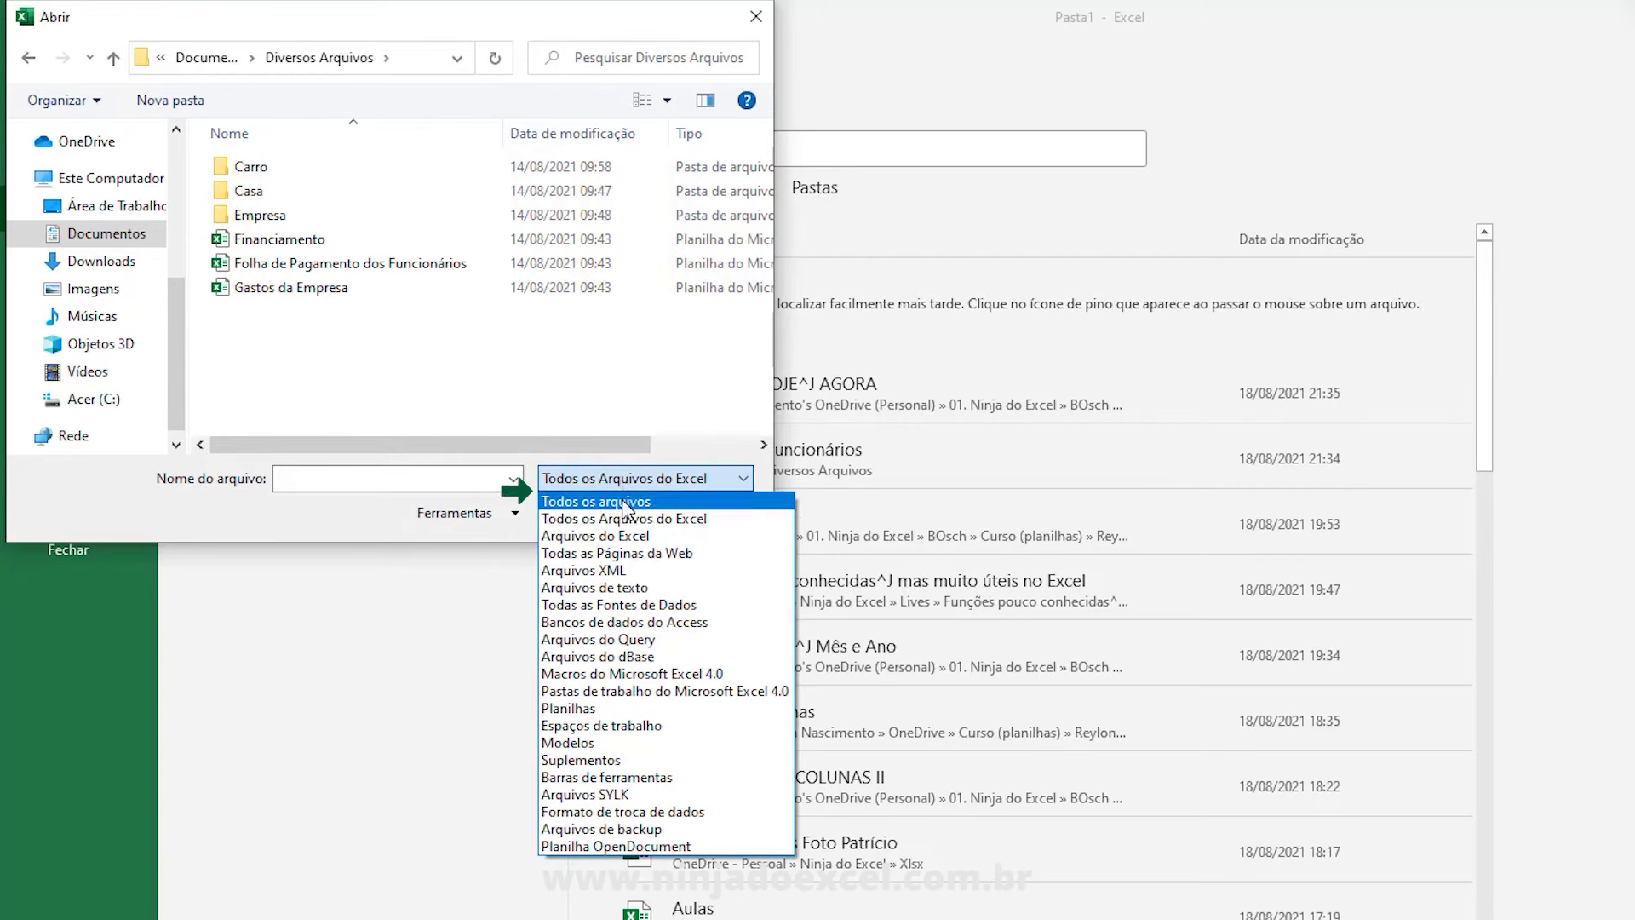
{"action": "left_click", "coordinate": [626, 503]}
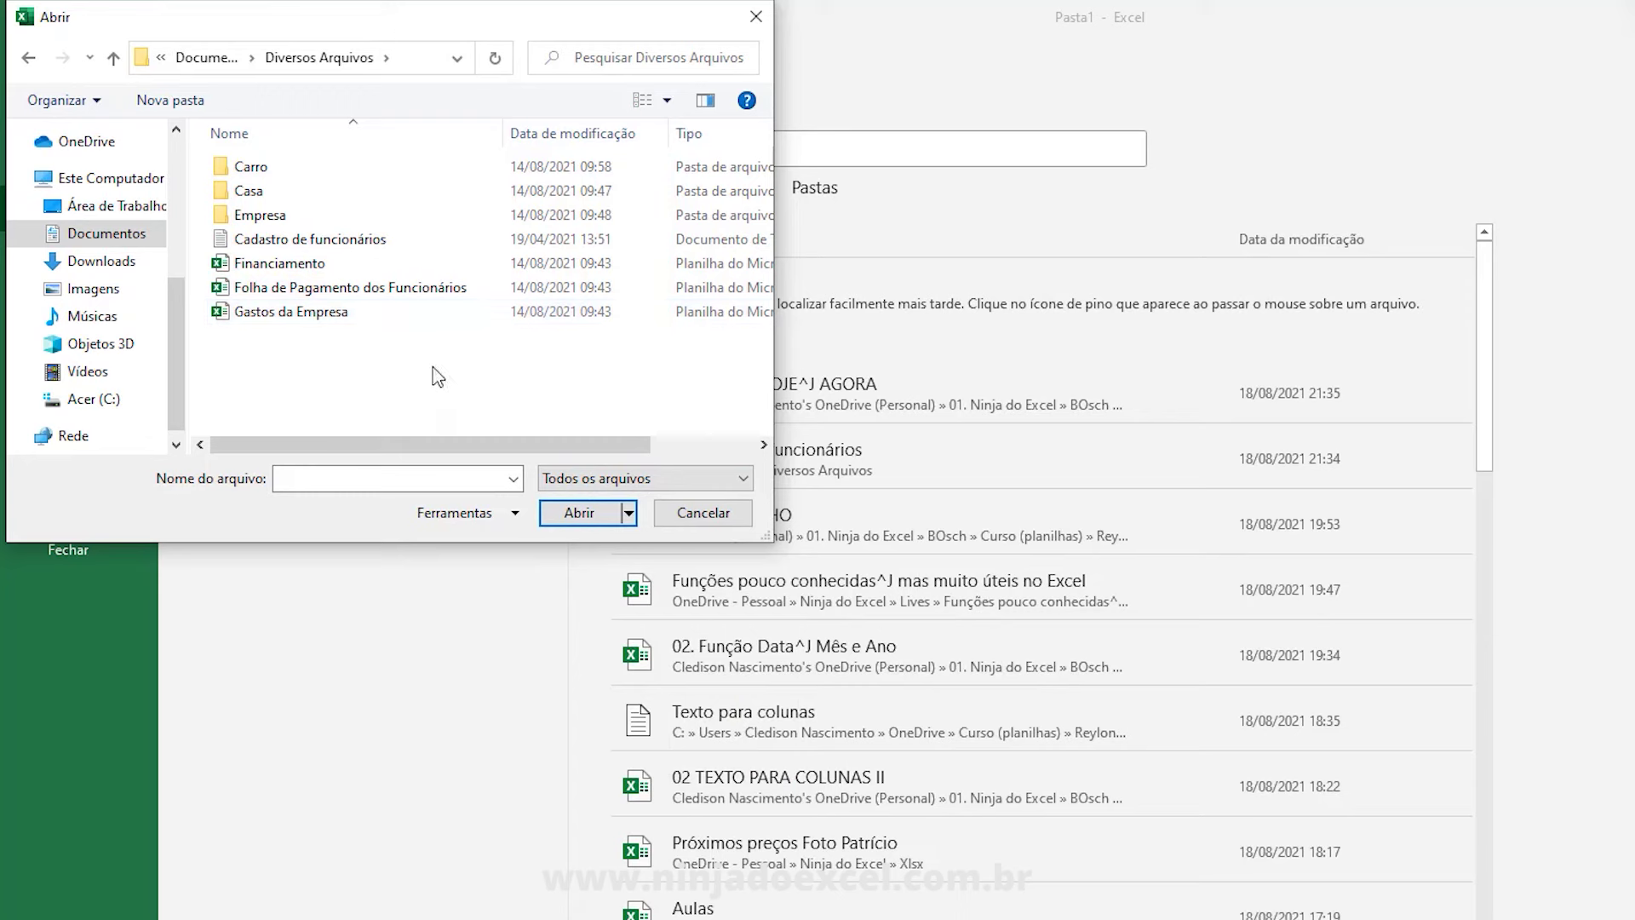
{"action": "left_click", "coordinate": [323, 245]}
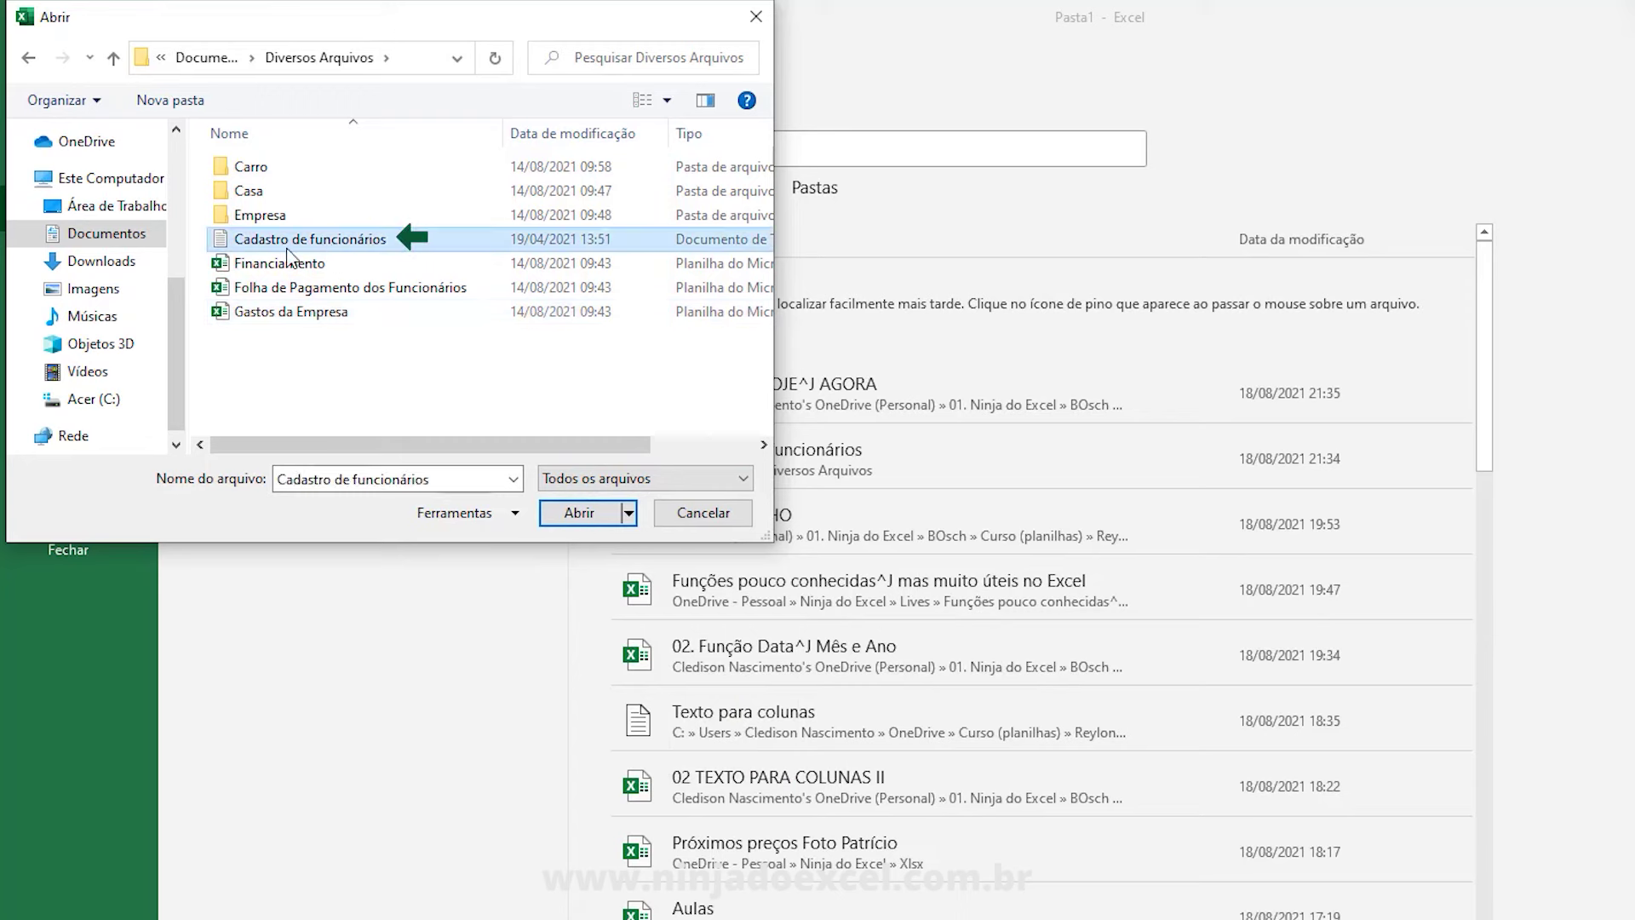
{"action": "left_click", "coordinate": [568, 514]}
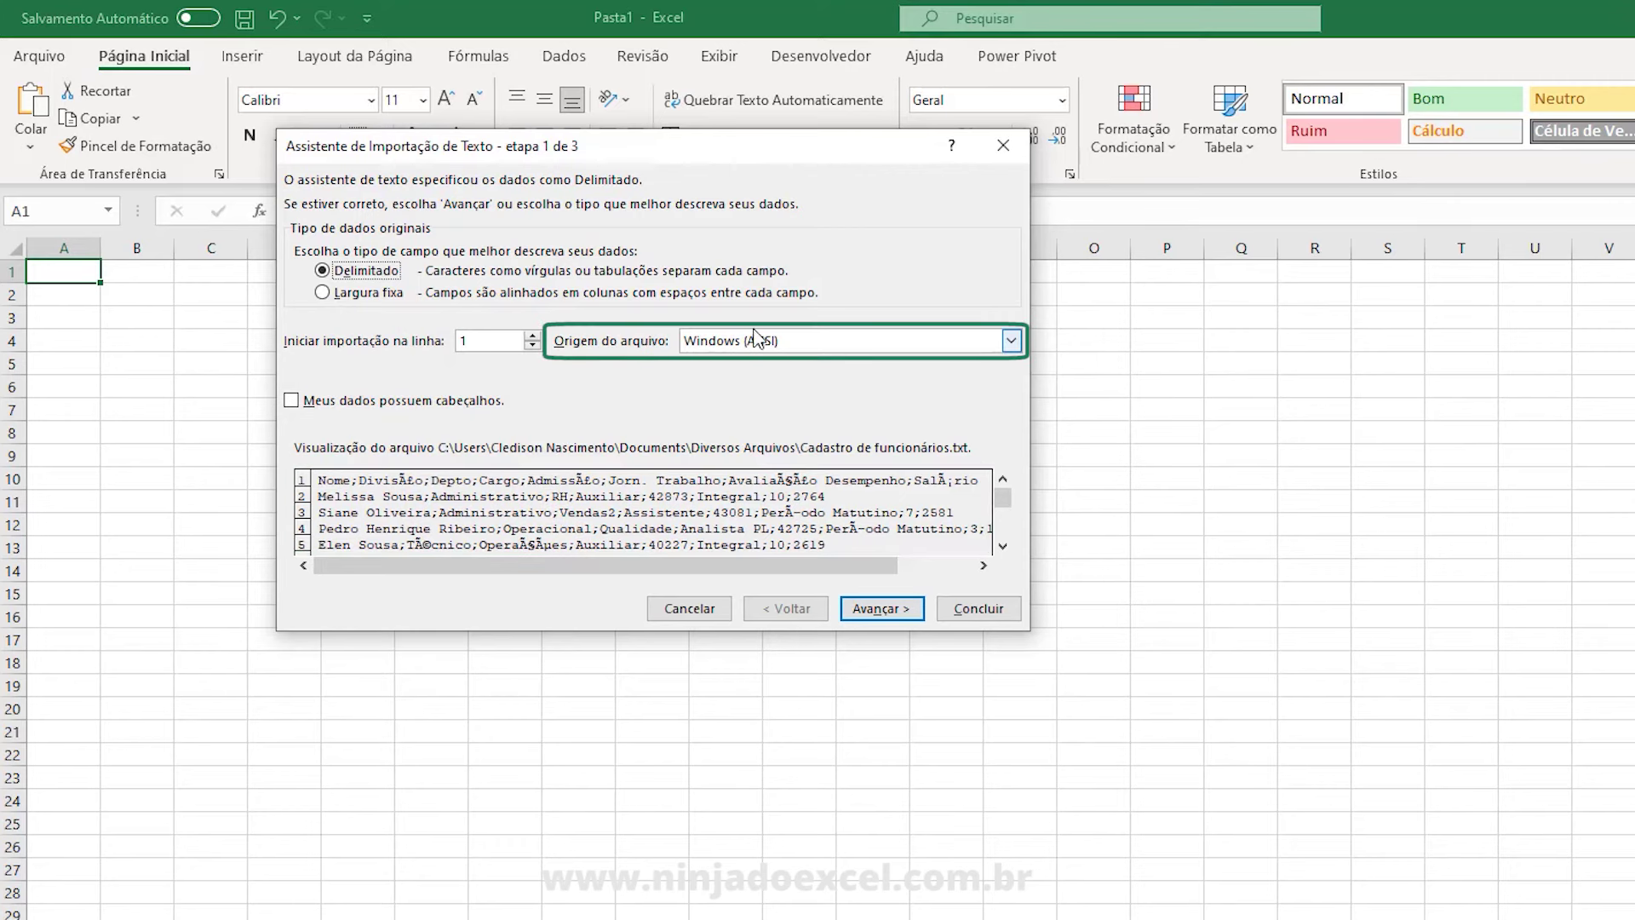
Run the wizard with 65001 UTF-8 encoding and Ponto e vírgula delimiter, then finish.
{"action": "left_click", "coordinate": [1011, 342]}
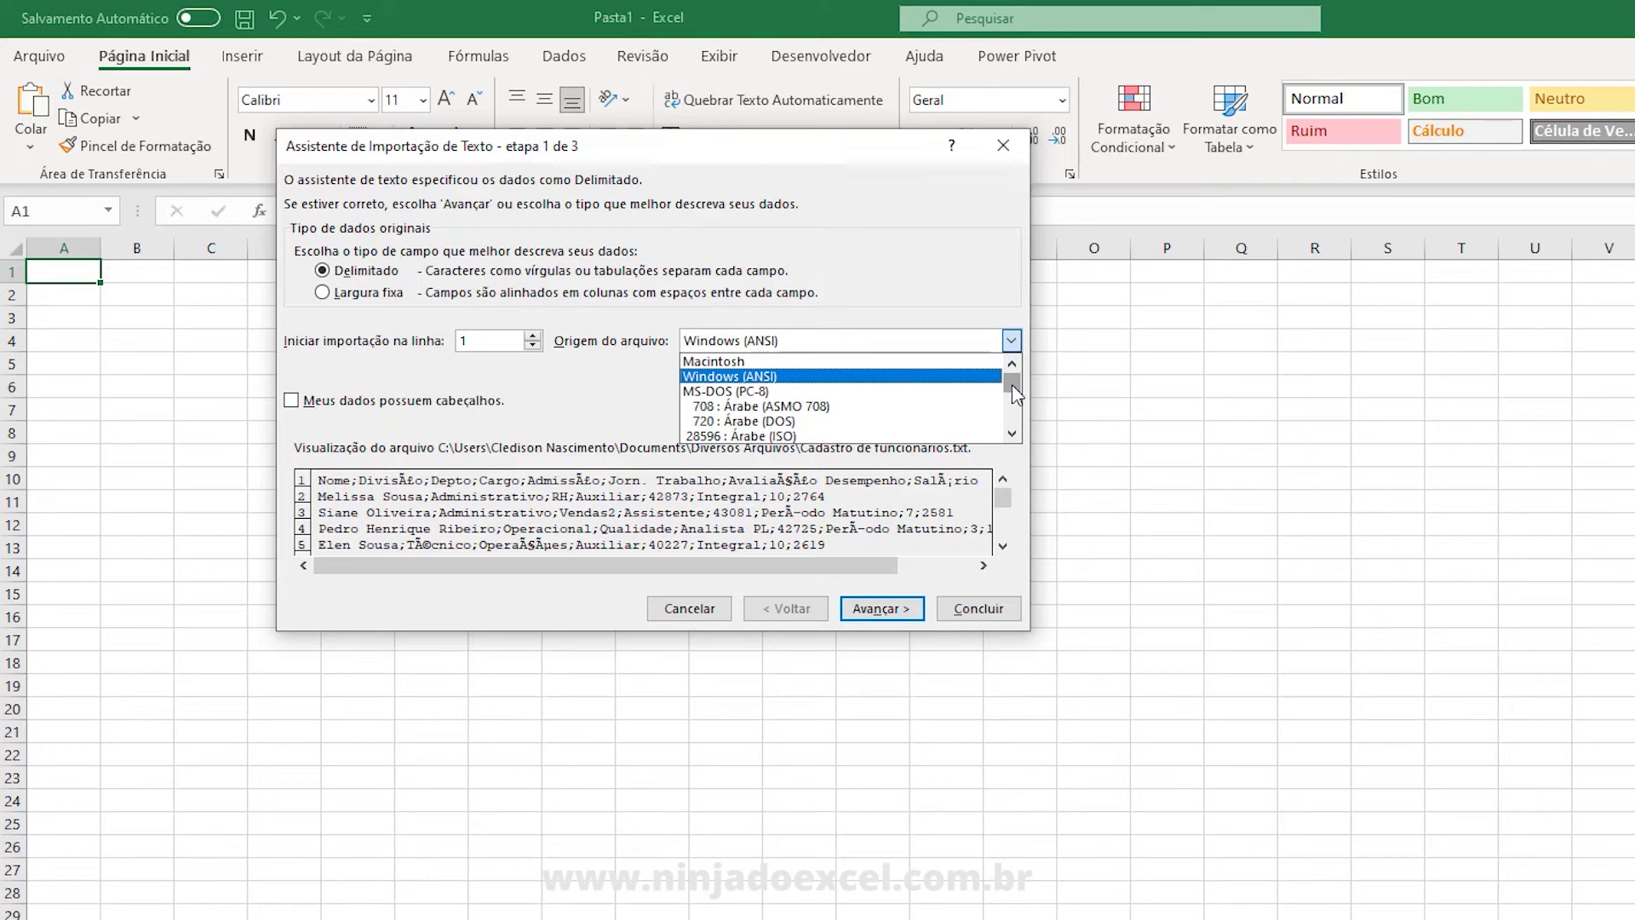
{"action": "left_click_drag", "start_coordinate": [1013, 393], "coordinate": [1014, 421]}
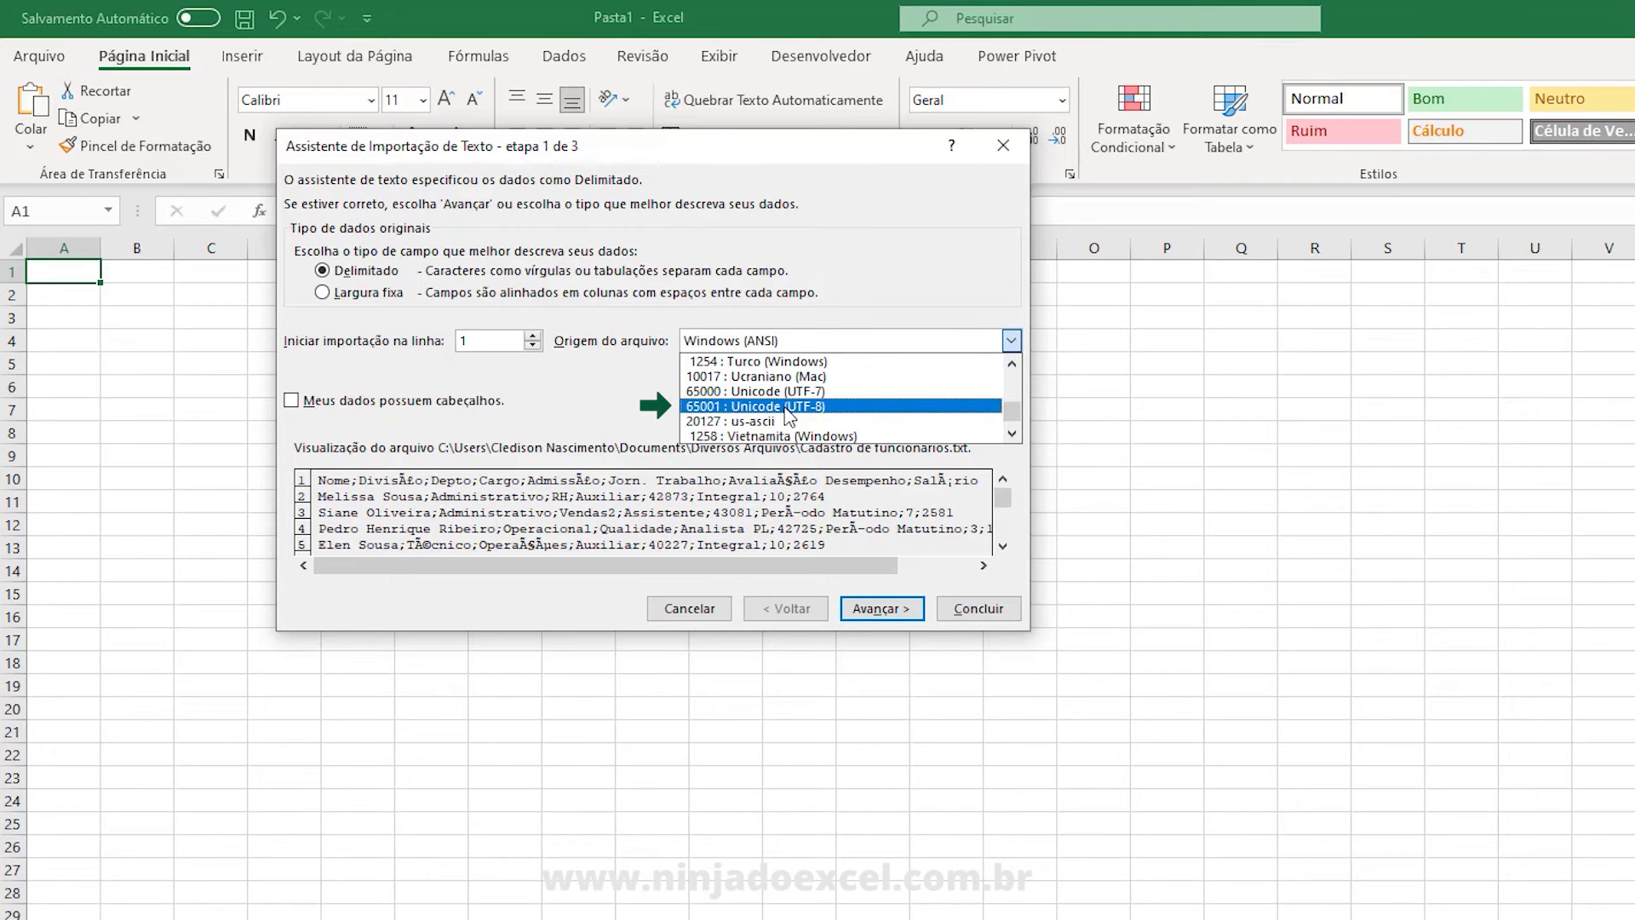
{"action": "left_click", "coordinate": [788, 407]}
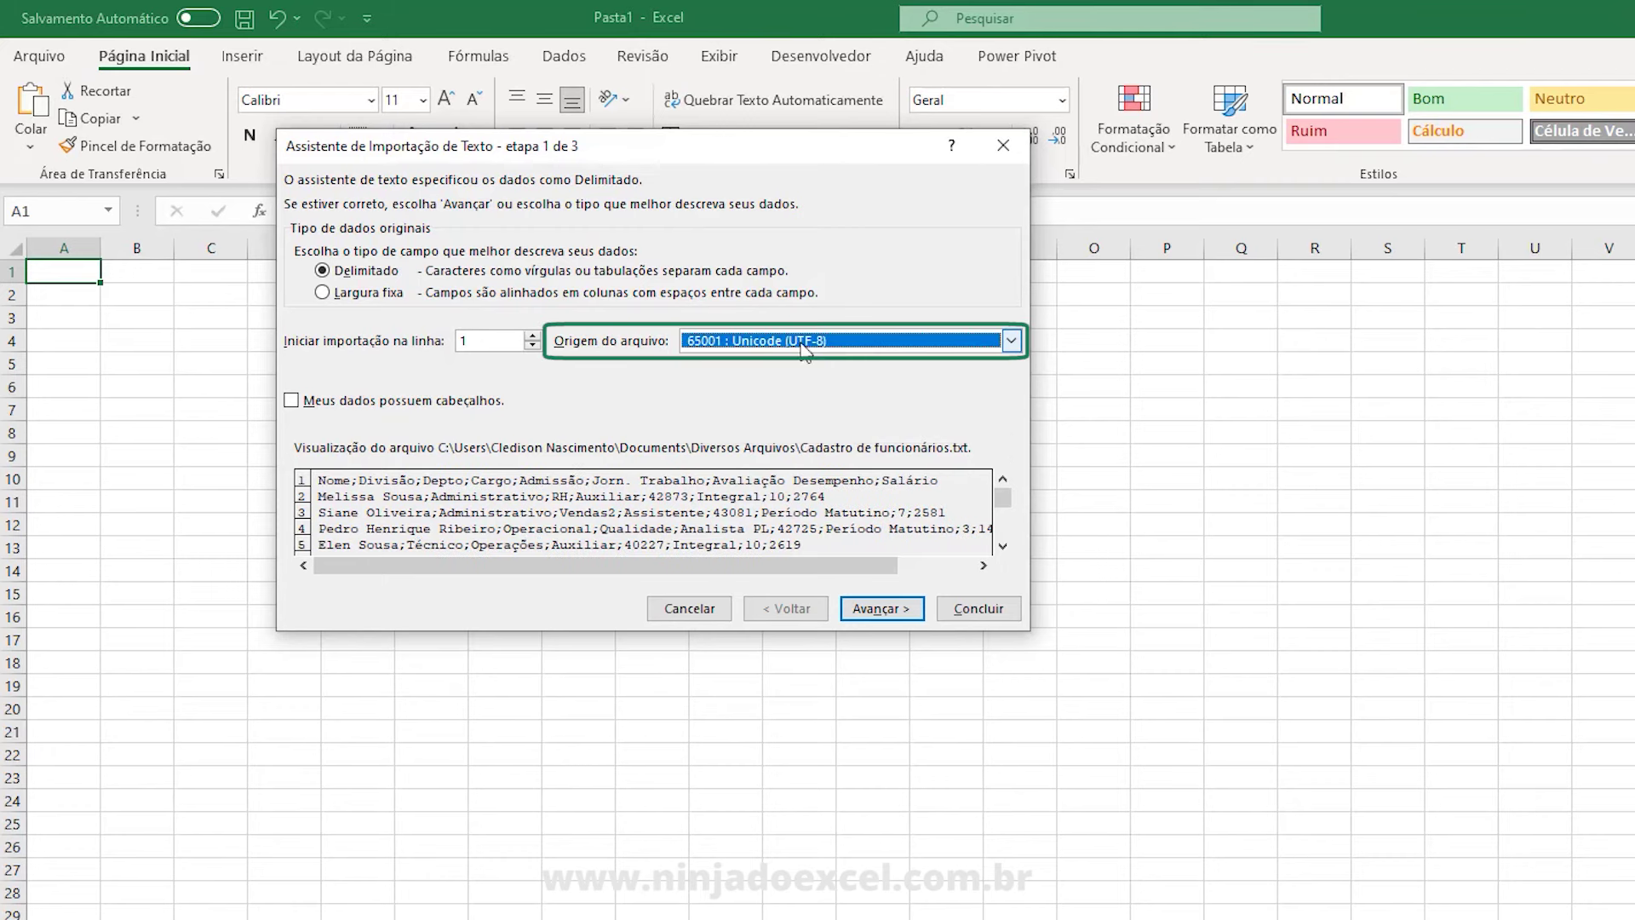
{"action": "left_click", "coordinate": [881, 608]}
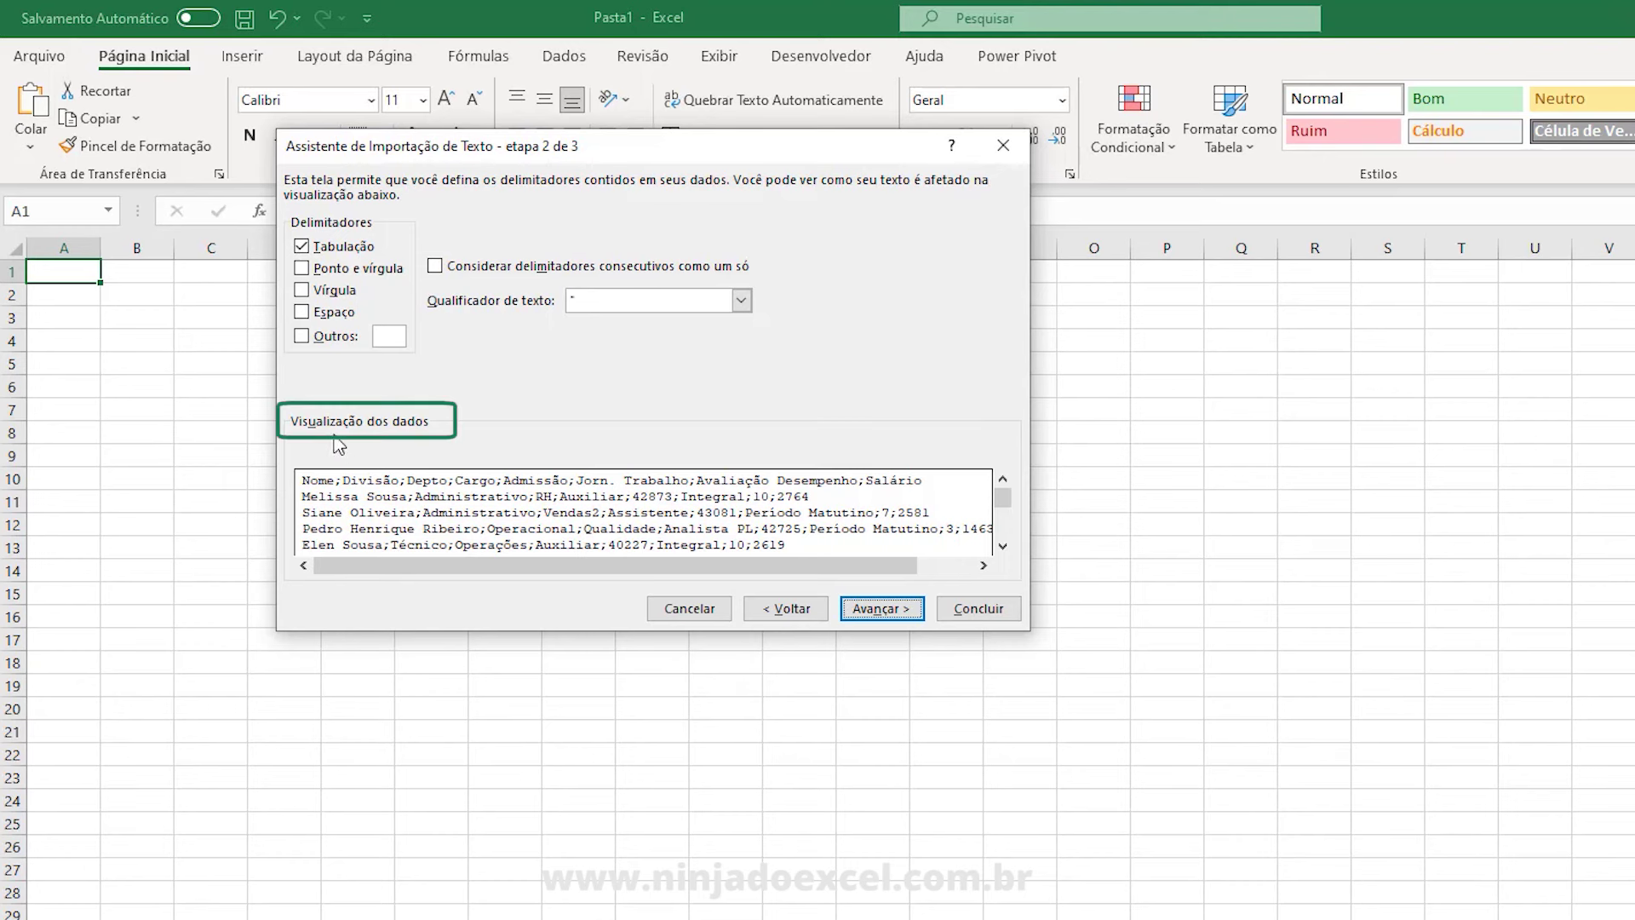
{"action": "left_click", "coordinate": [307, 273]}
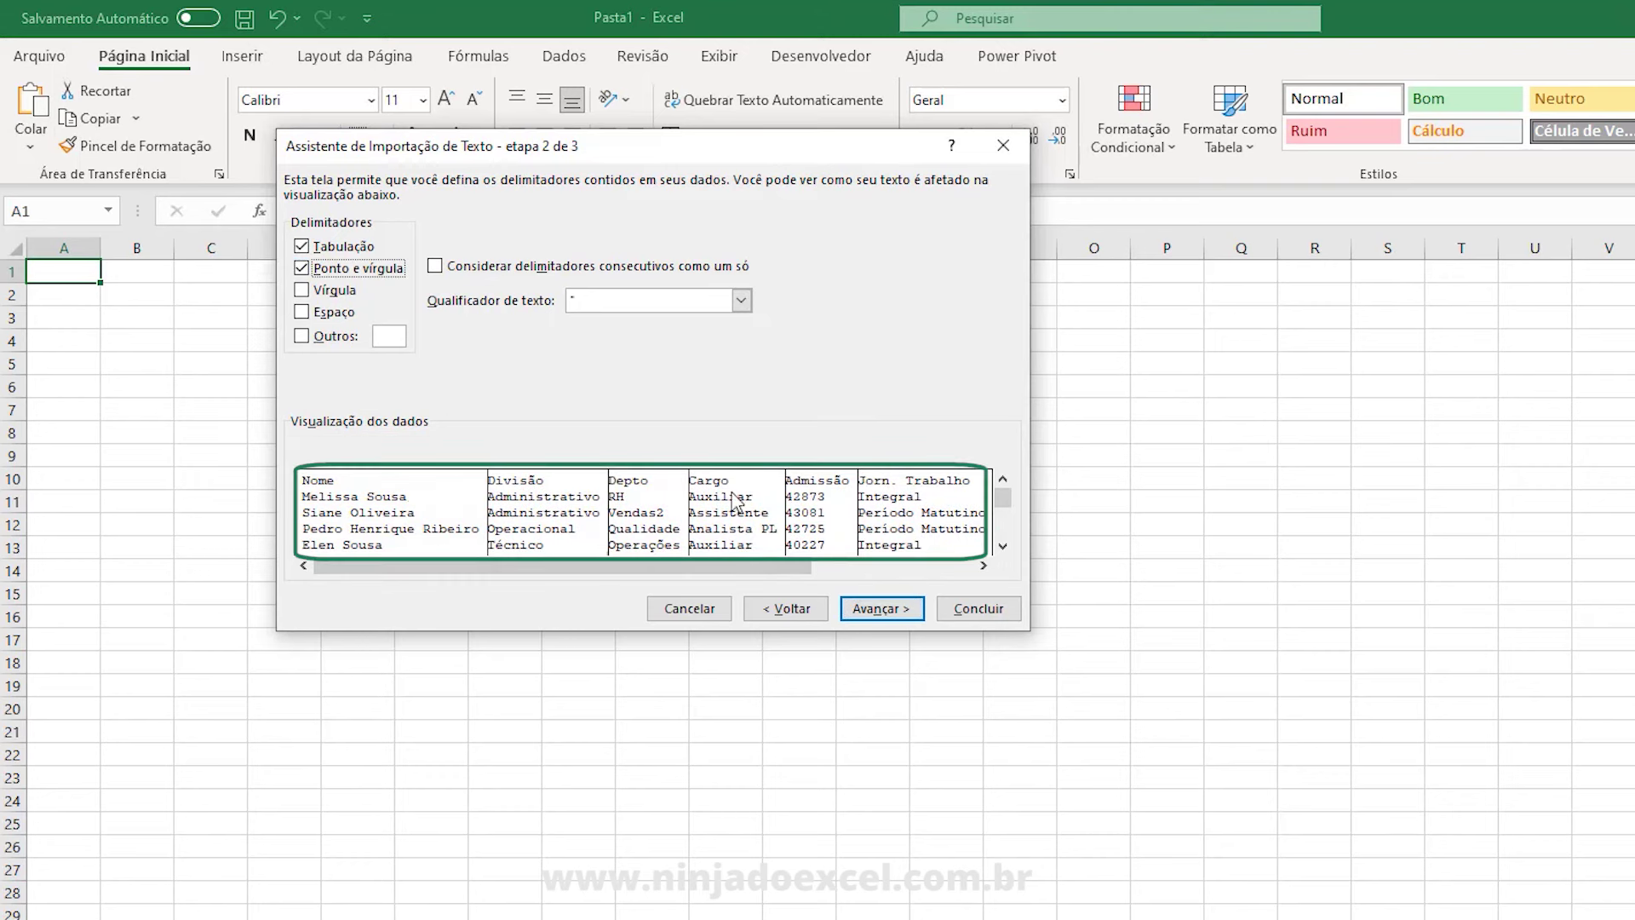
{"action": "left_click", "coordinate": [882, 610]}
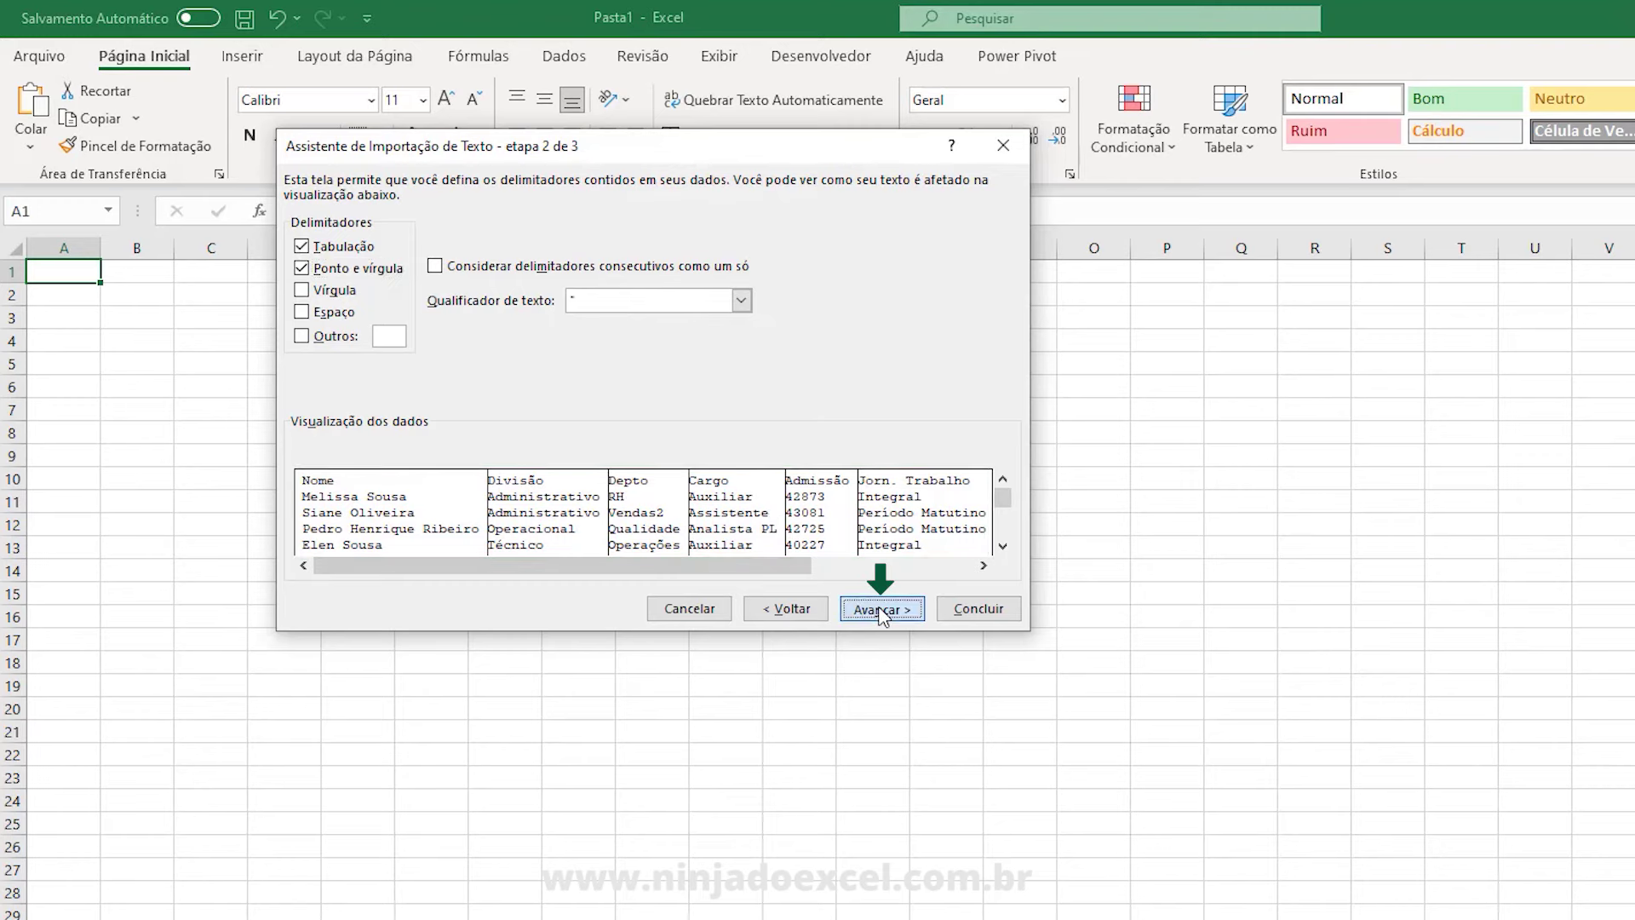
{"action": "left_click", "coordinate": [971, 610]}
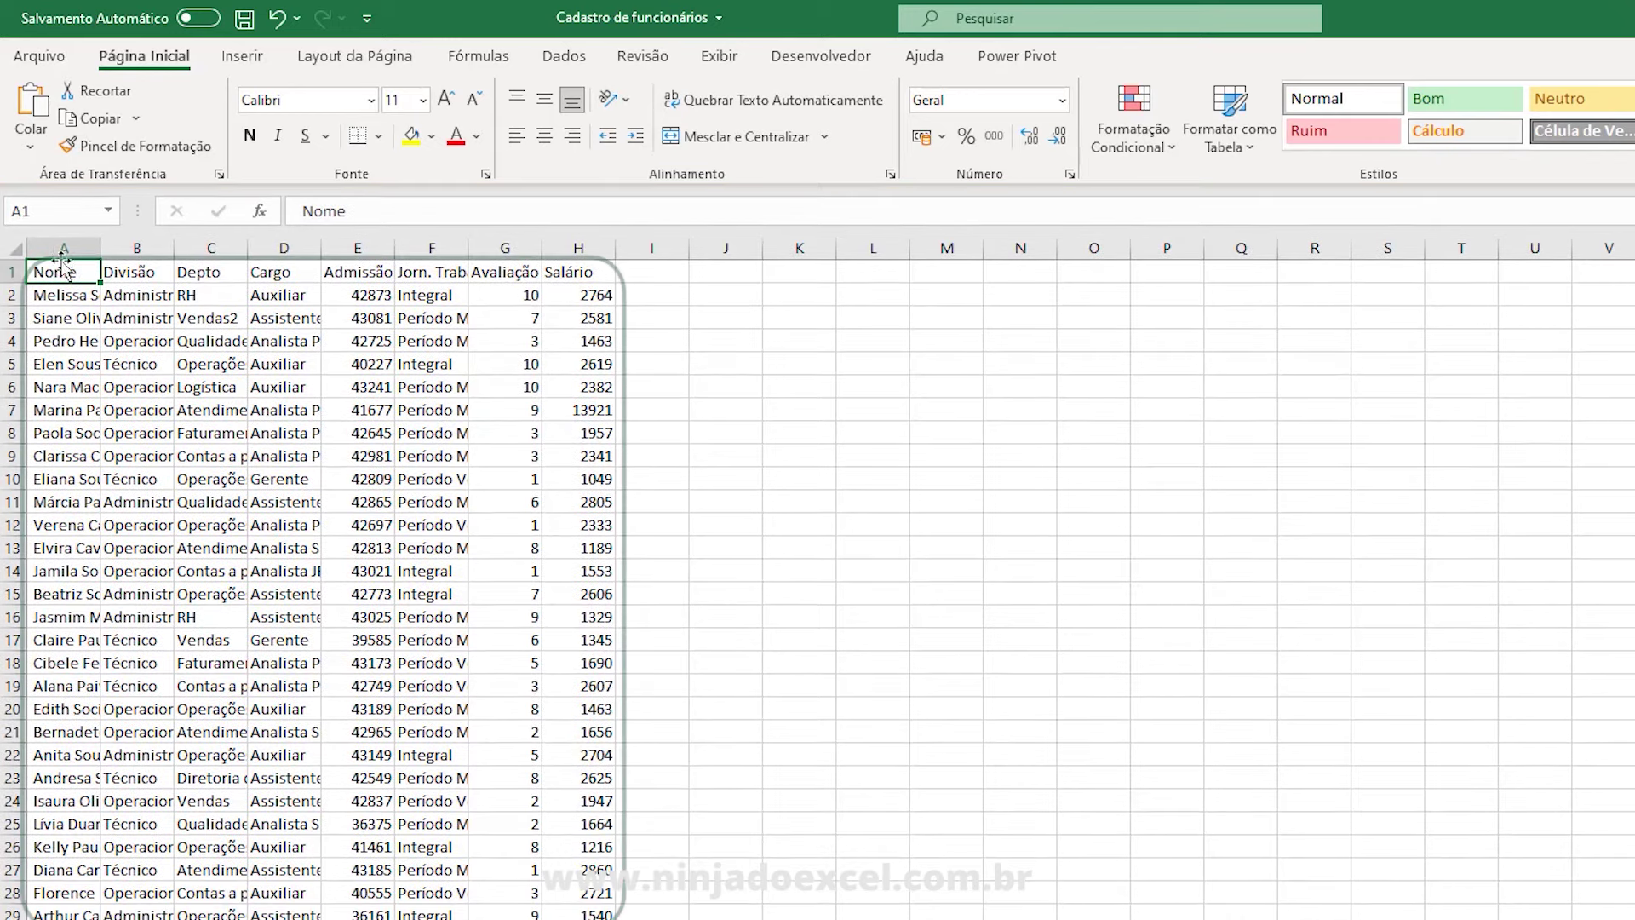
Auto-fit columns A–H and format the Admissão column E as dd/mm/aaaa.
{"action": "left_click", "coordinate": [56, 247]}
{"action": "left_click_drag", "start_coordinate": [56, 247], "coordinate": [570, 247]}
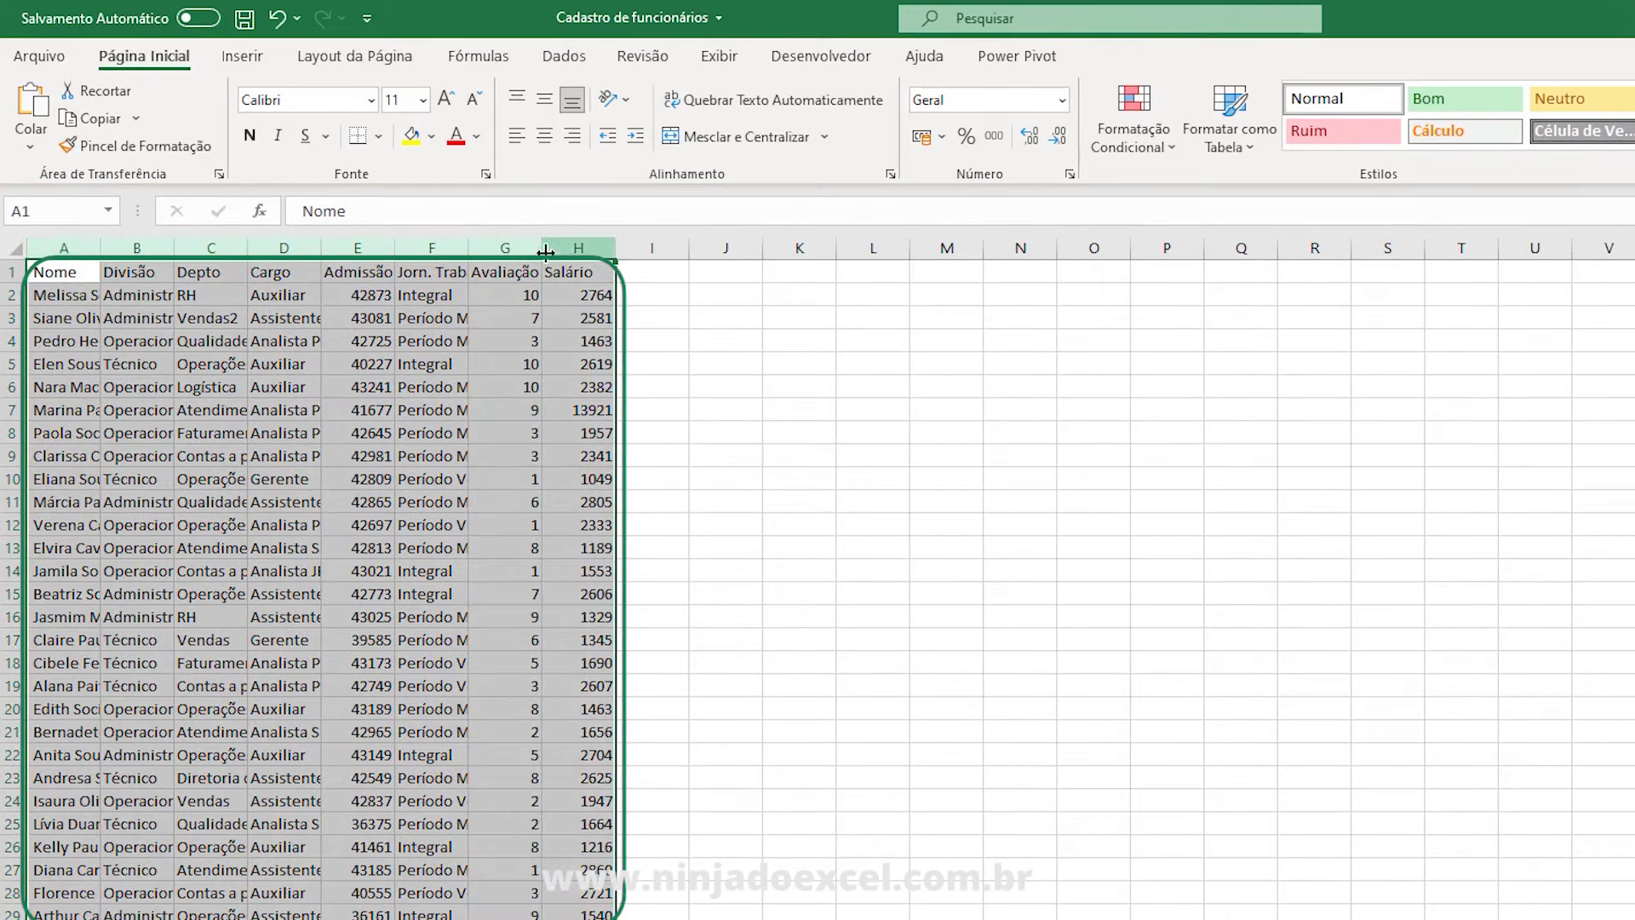
{"action": "double_click", "coordinate": [540, 250]}
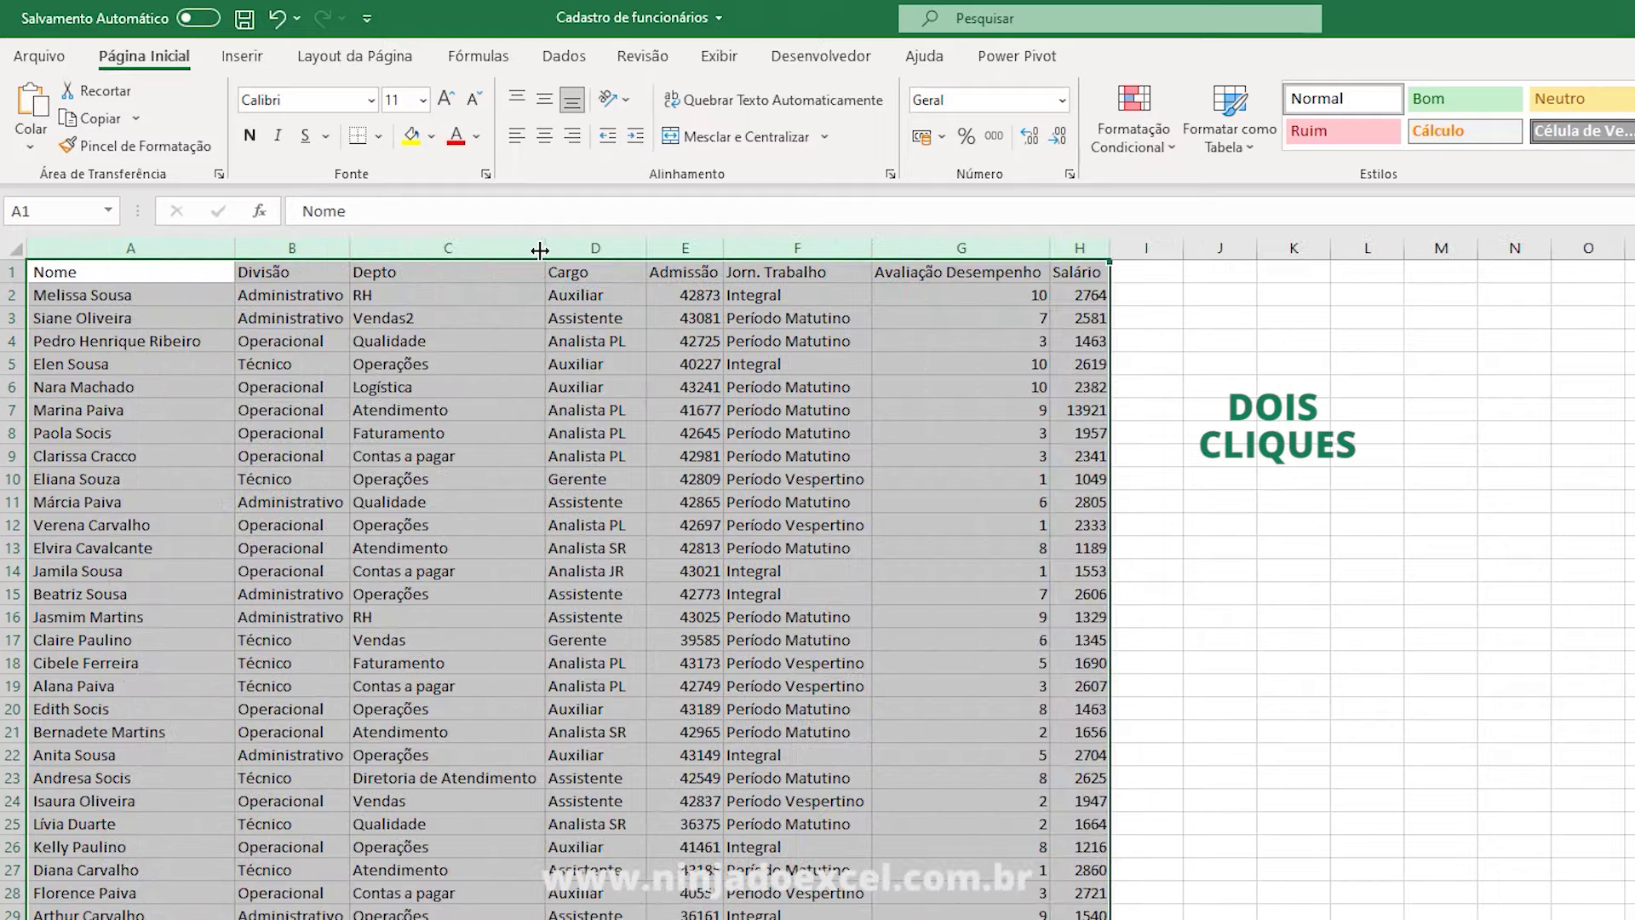
{"action": "left_click", "coordinate": [683, 293]}
{"action": "key", "text": "ctrl+space"}
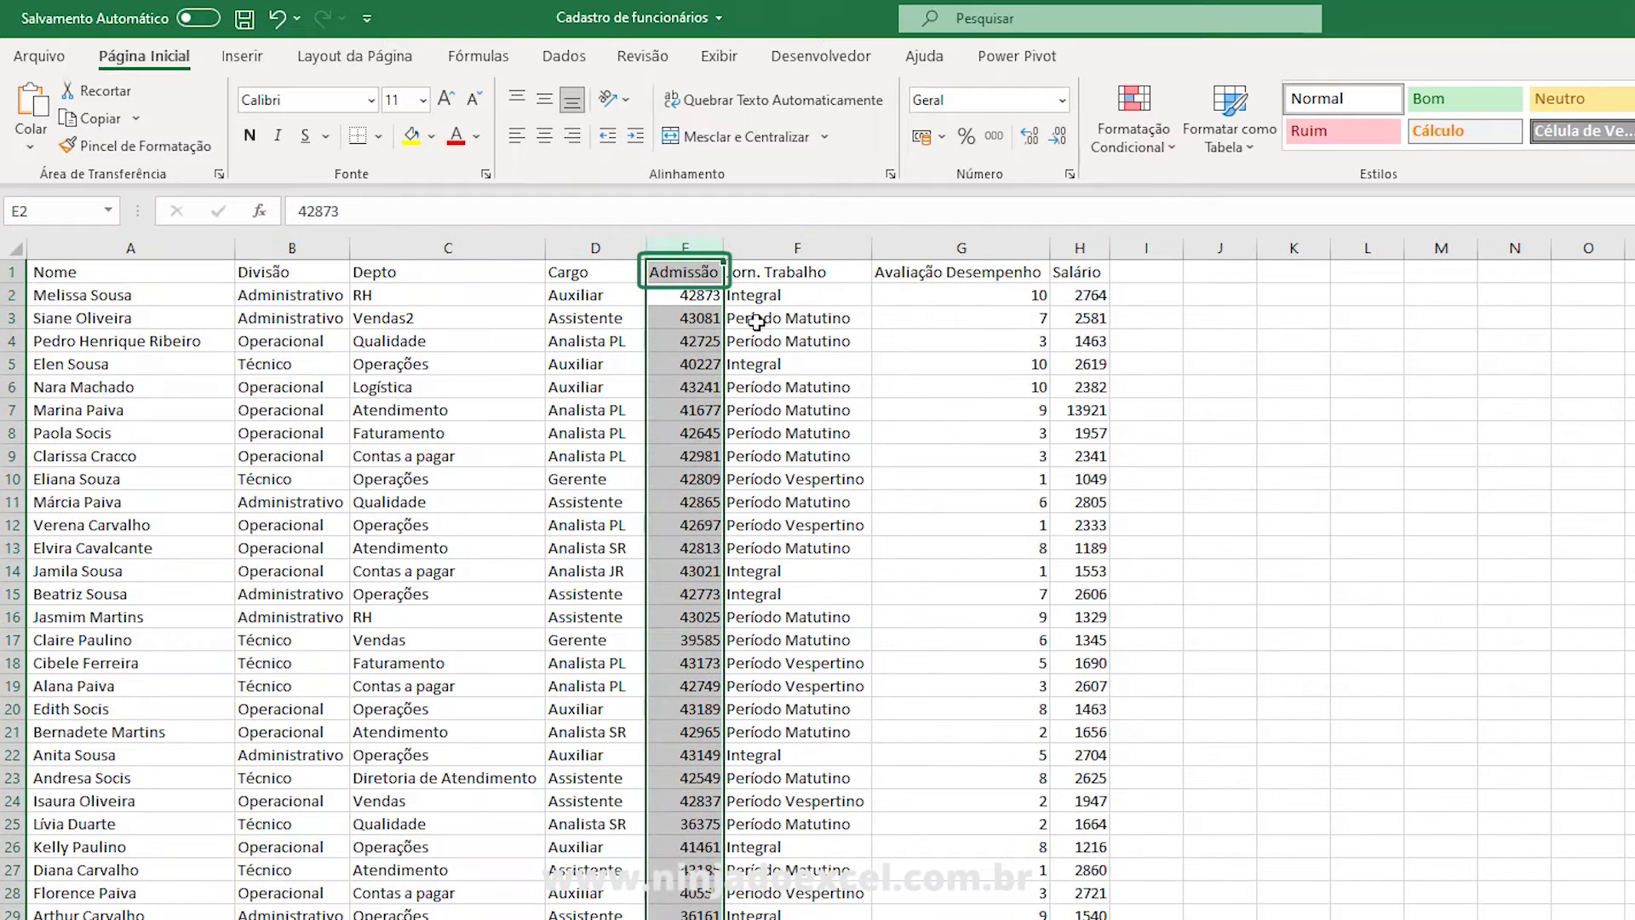
{"action": "left_click", "coordinate": [983, 103]}
{"action": "type", "text": "dd/mm/aaaa"}
{"action": "key", "text": "Return"}
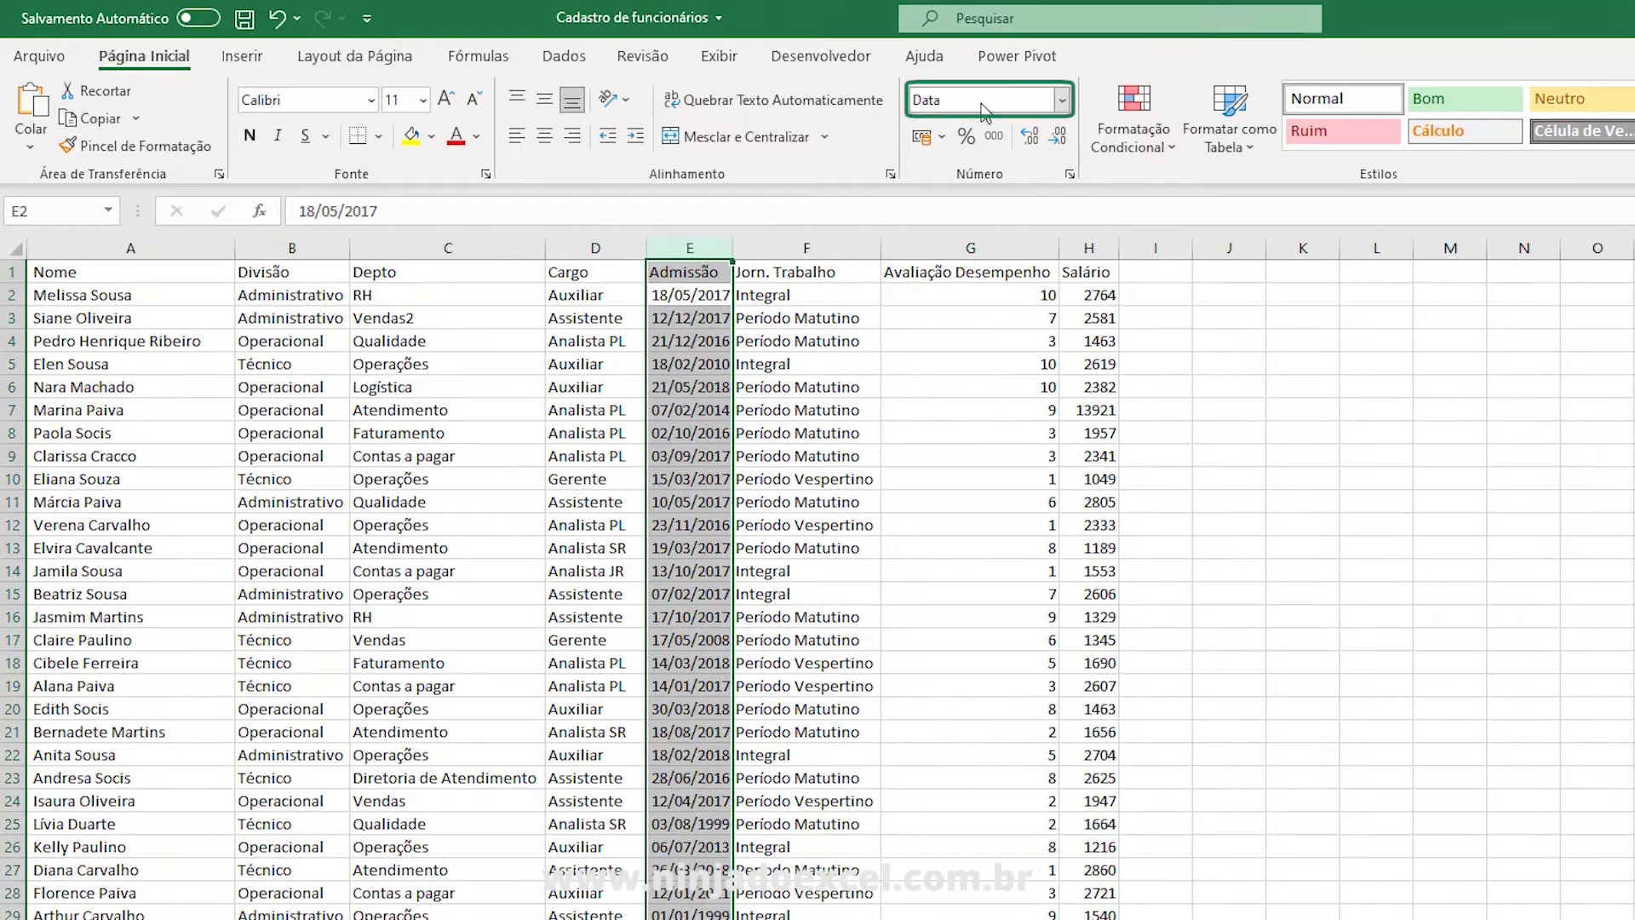
Apply R$ accounting format to the Salário column and return to cell A1.
{"action": "left_click", "coordinate": [1095, 364]}
{"action": "key", "text": "ctrl+space"}
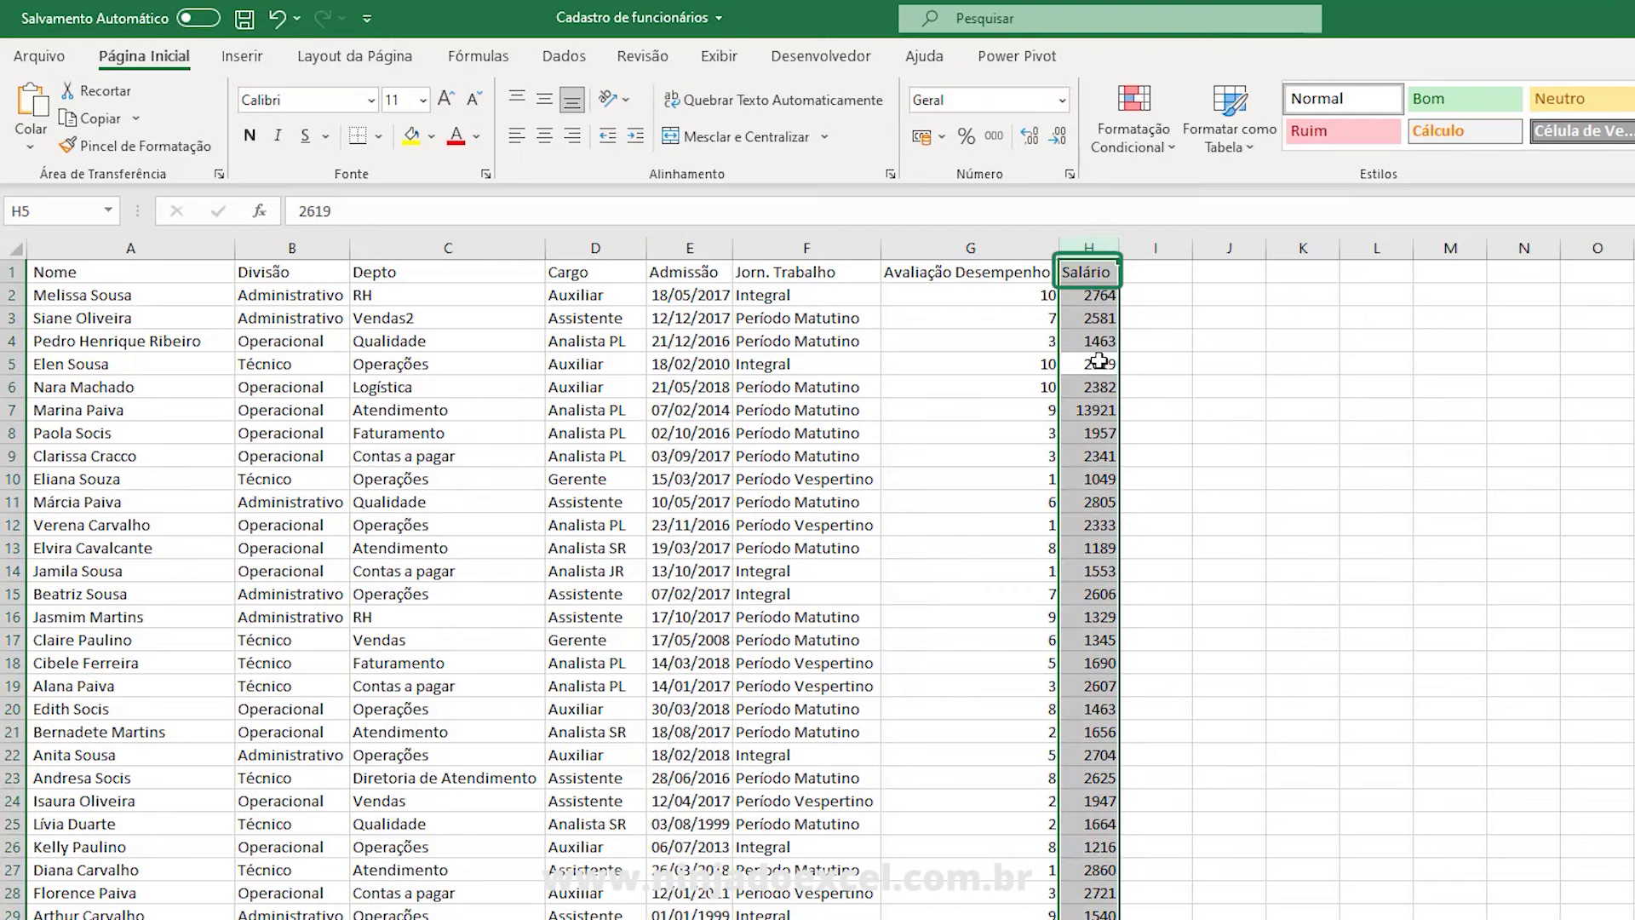
{"action": "left_click", "coordinate": [922, 136]}
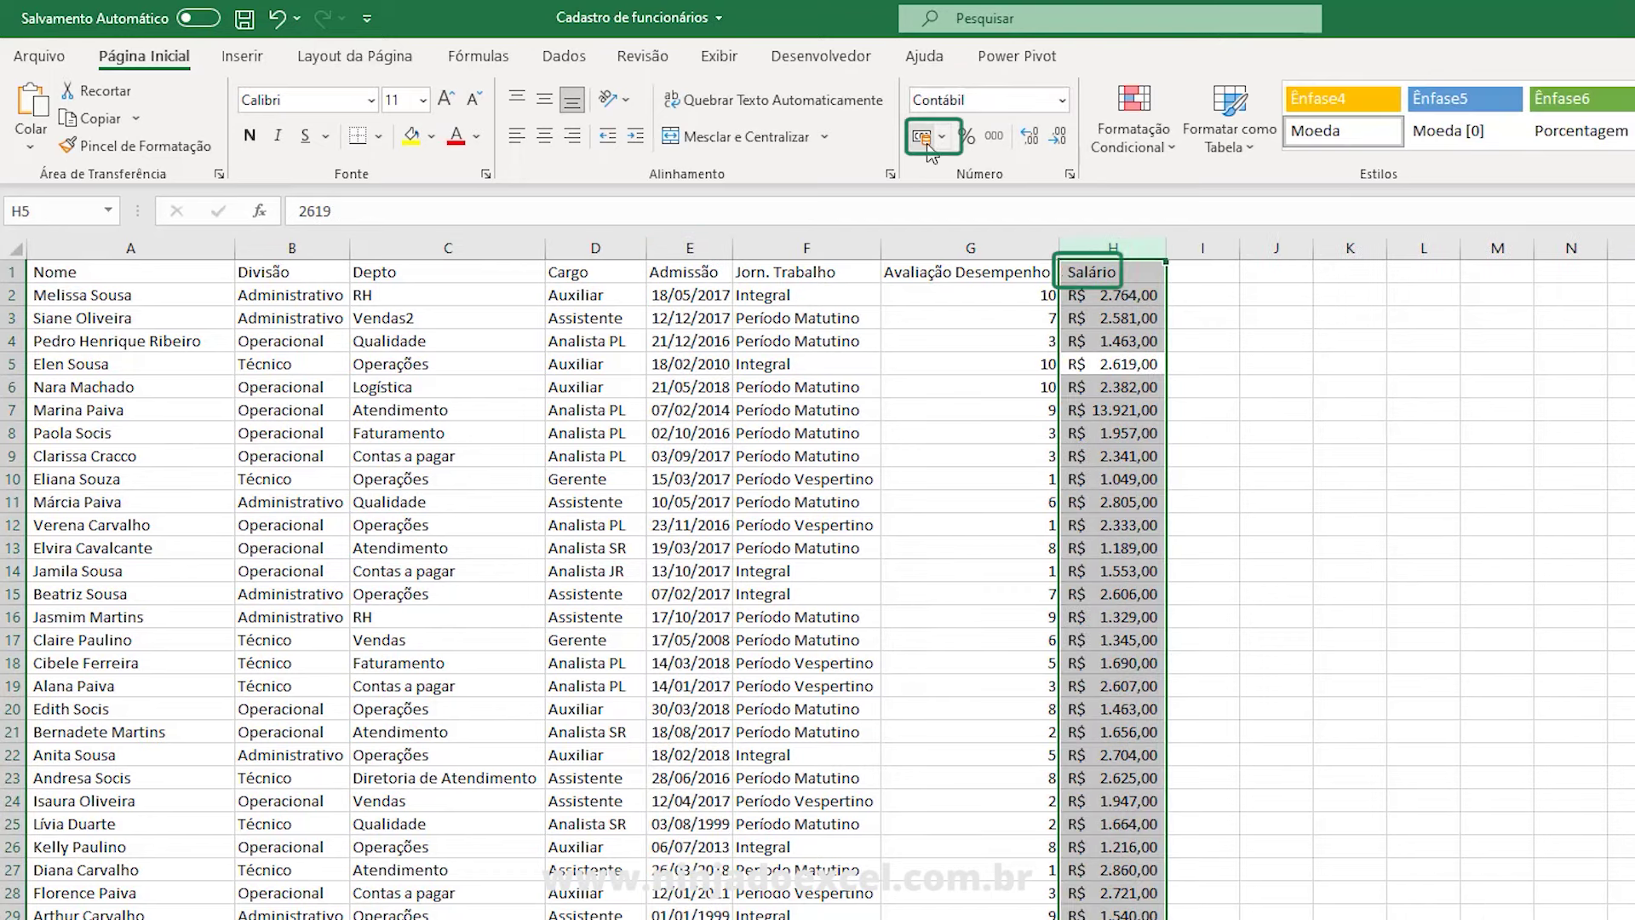
{"action": "left_click", "coordinate": [805, 387]}
{"action": "key", "text": "ctrl+Home"}
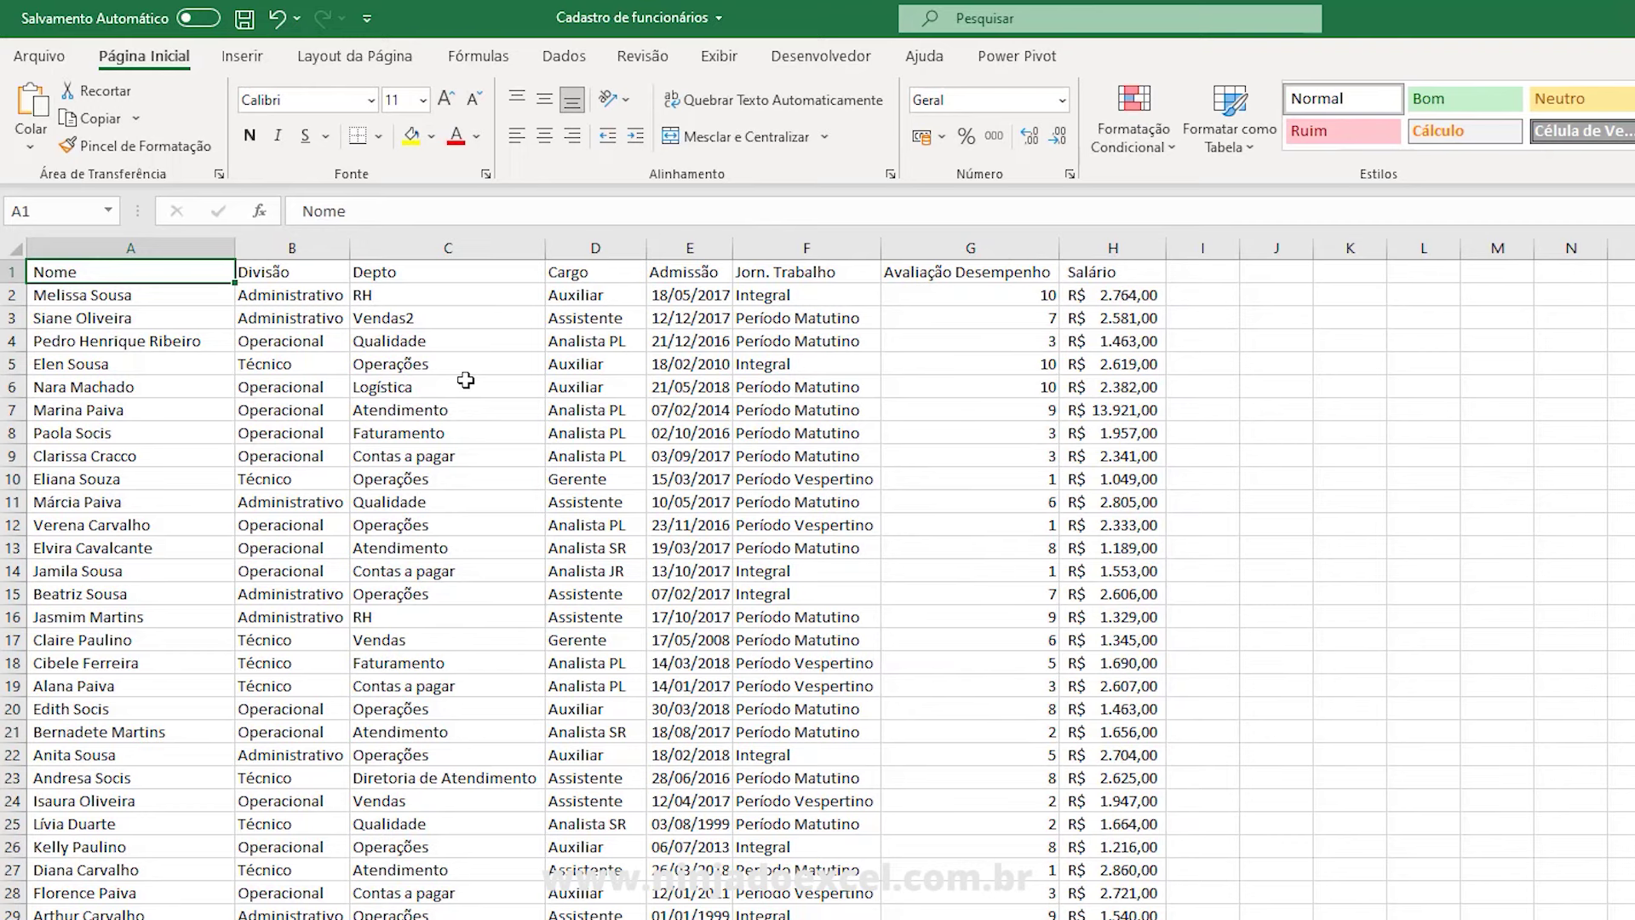